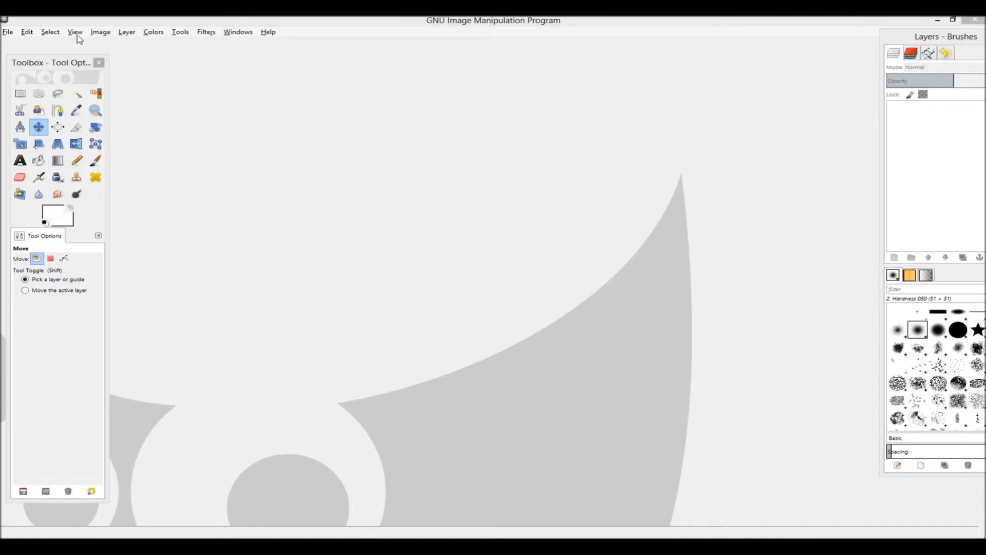
# Create a new image 2615 × 1470 px
pyautogui.click(8, 33)
pyautogui.click(21, 45)
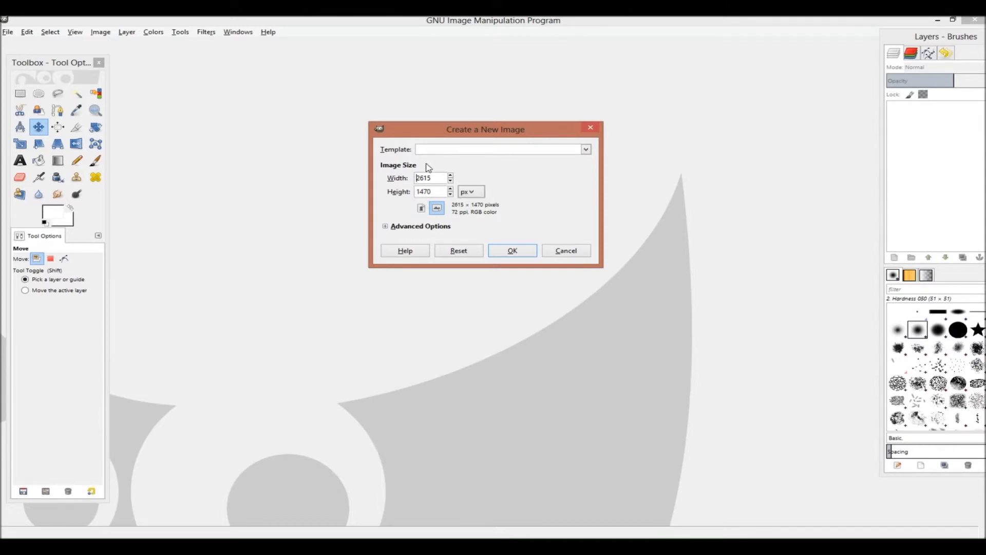
pyautogui.click(507, 250)
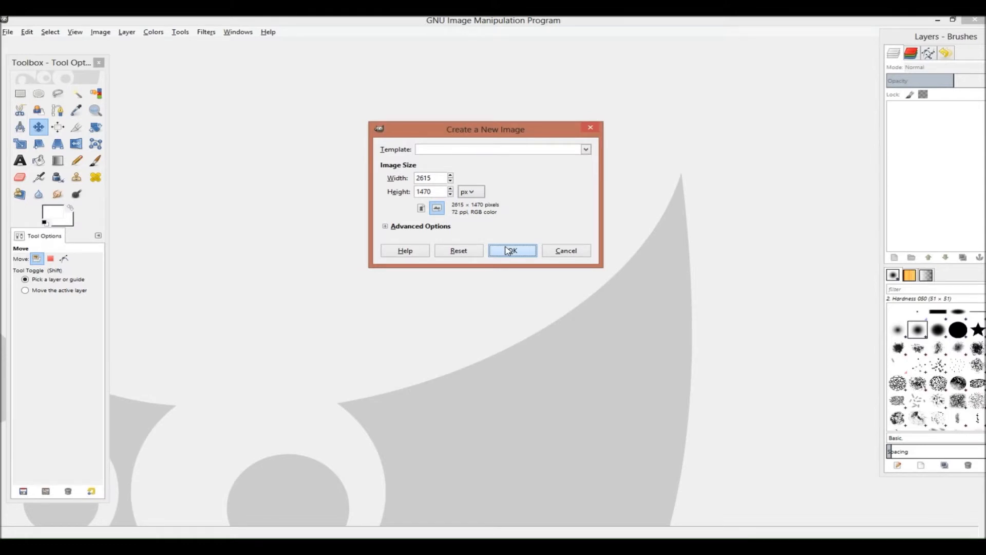
pyautogui.click(509, 250)
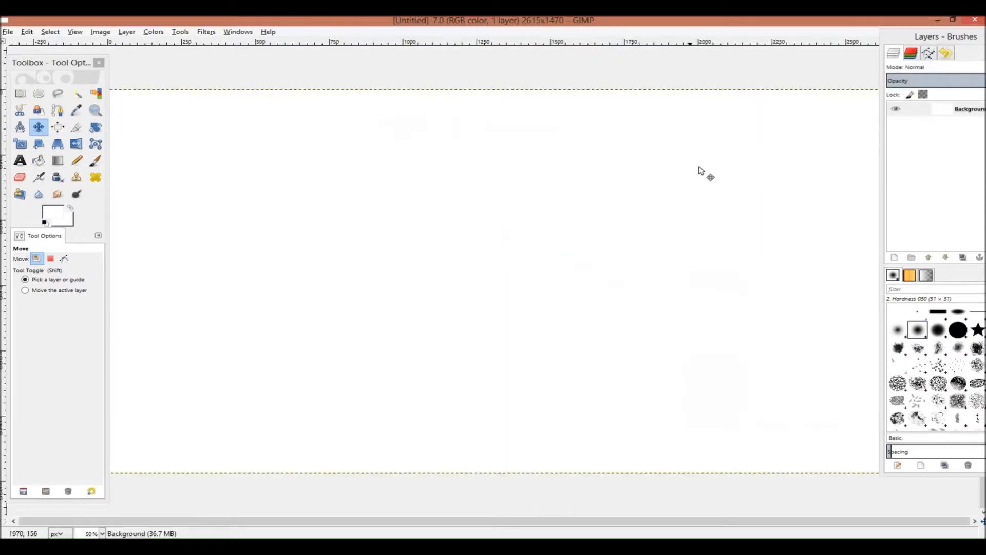
# Rearrange the toolbox and layers–brushes docks around the canvas window
pyautogui.moveTo(64, 61)
pyautogui.mouseDown()
pyautogui.moveTo(177, 211)
pyautogui.moveTo(66, 201)
pyautogui.mouseUp()
pyautogui.moveTo(940, 37)
pyautogui.mouseDown()
pyautogui.moveTo(927, 177)
pyautogui.moveTo(940, 170)
pyautogui.mouseUp()
pyautogui.moveTo(101, 194); pyautogui.dragTo(106, 341)
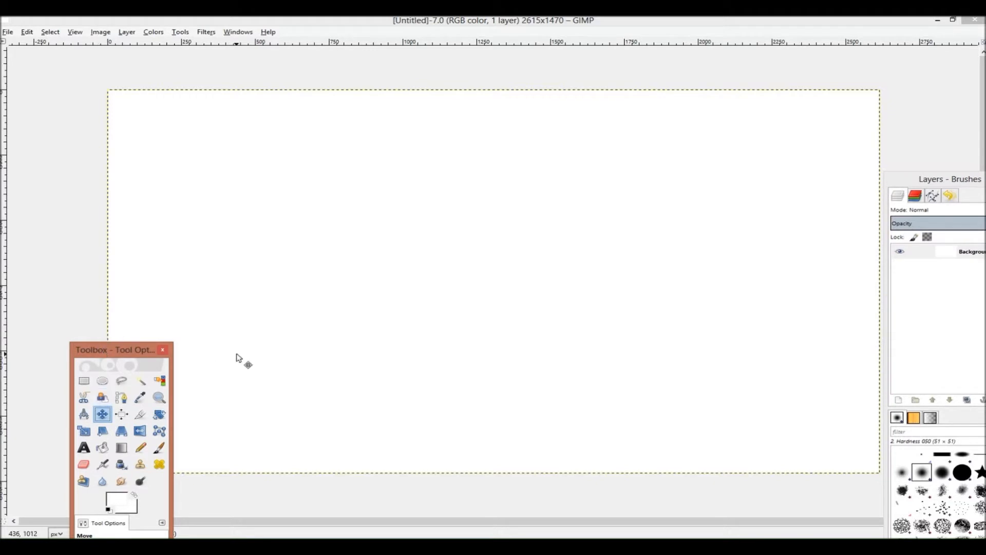
pyautogui.moveTo(167, 375); pyautogui.dragTo(55, 118)
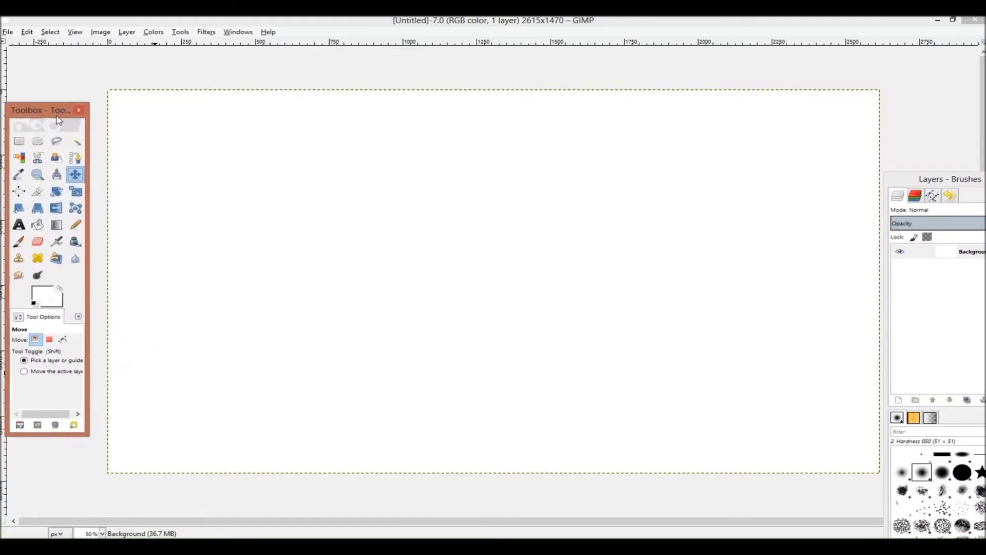
pyautogui.moveTo(919, 179); pyautogui.dragTo(760, 138)
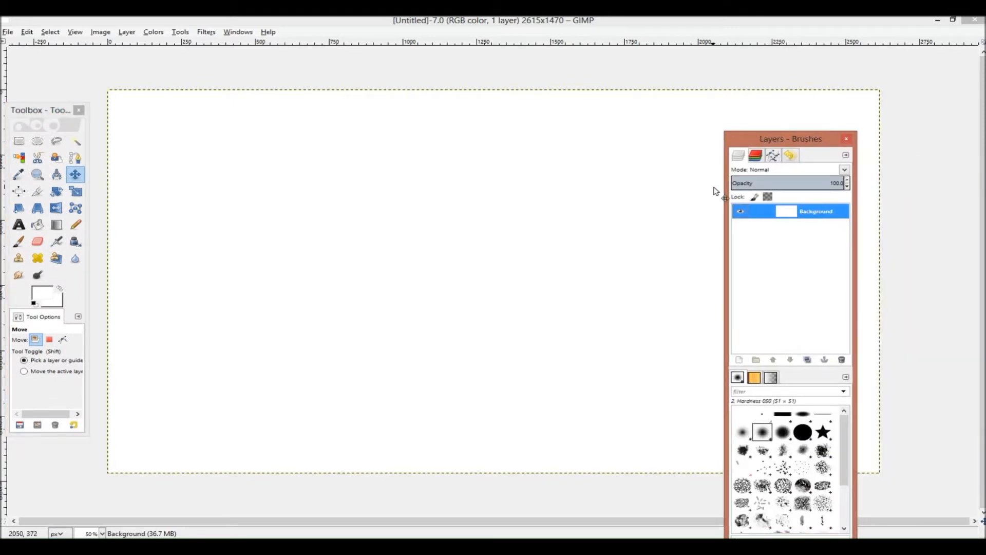
pyautogui.moveTo(722, 192); pyautogui.dragTo(728, 192)
pyautogui.moveTo(794, 139)
pyautogui.mouseDown()
pyautogui.moveTo(883, 130)
pyautogui.moveTo(978, 71)
pyautogui.moveTo(954, 77)
pyautogui.moveTo(955, 88)
pyautogui.mouseUp()
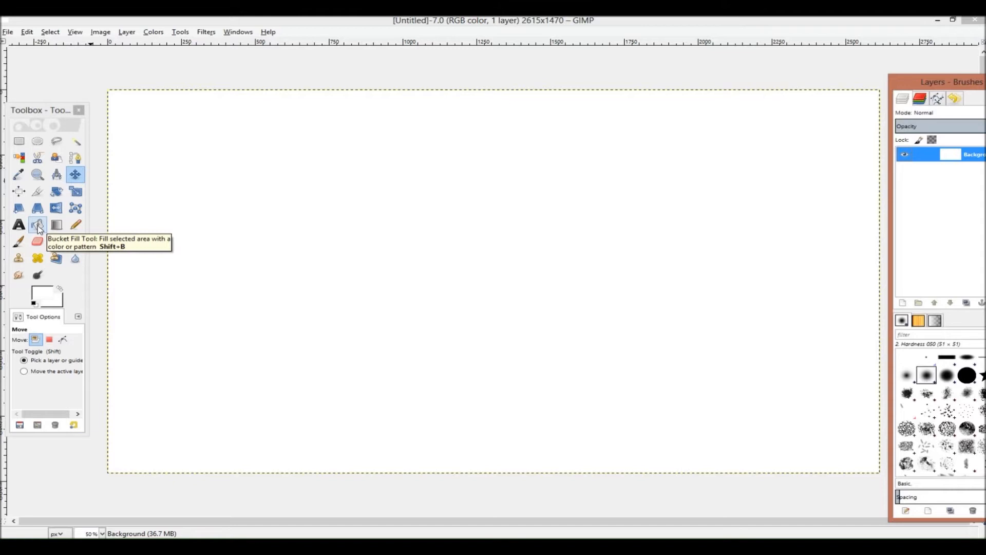
# Drop the background.jpg image onto the canvas as a new layer
pyautogui.moveTo(22, 534)
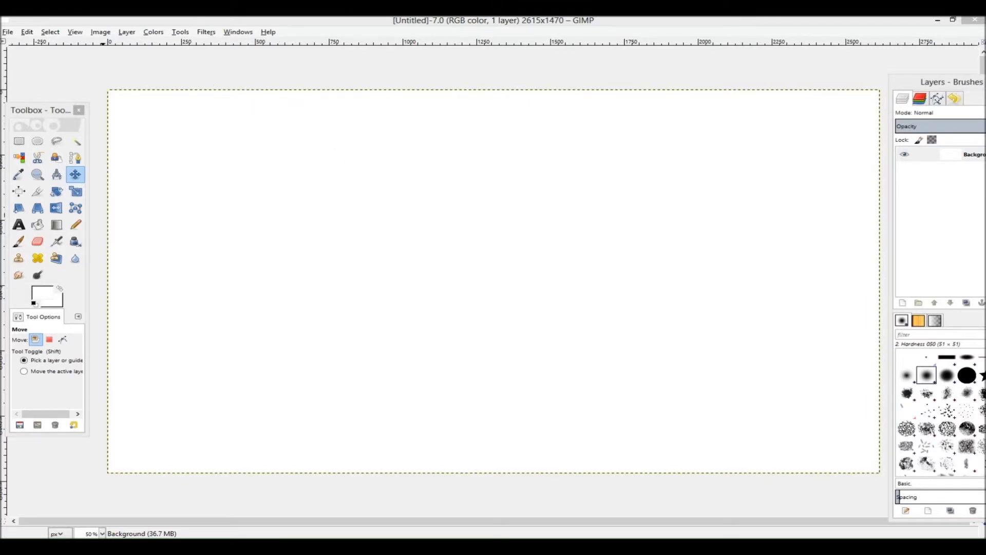
pyautogui.moveTo(562, 205); pyautogui.dragTo(563, 208)
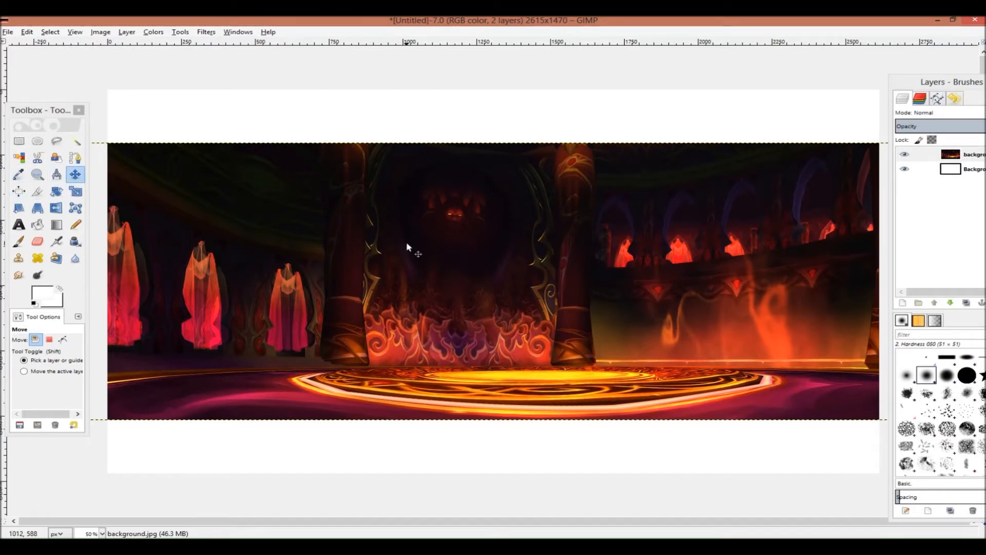
# Scale the background layer to about 3470 × 1686 px to fill the canvas and shift it slightly right
pyautogui.click(73, 193)
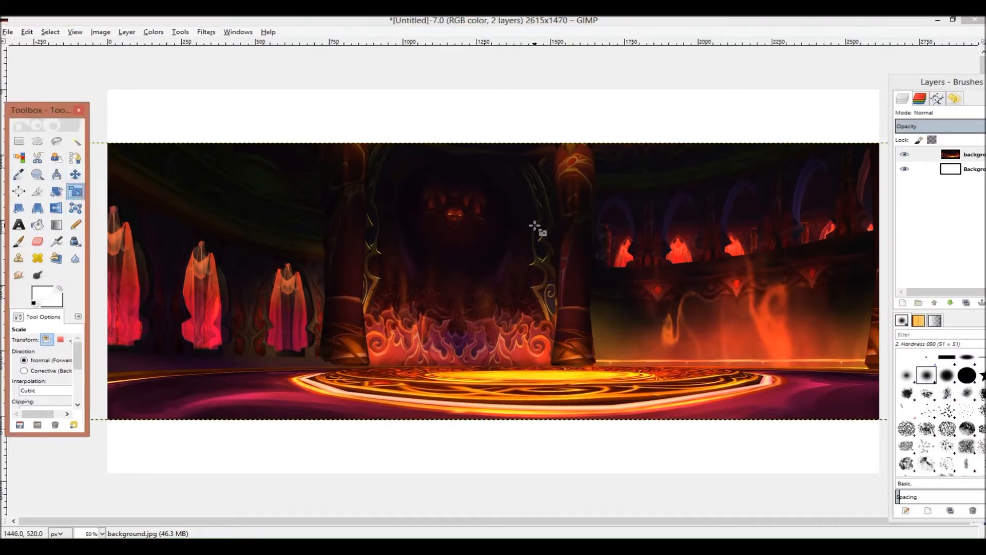
pyautogui.click(539, 231)
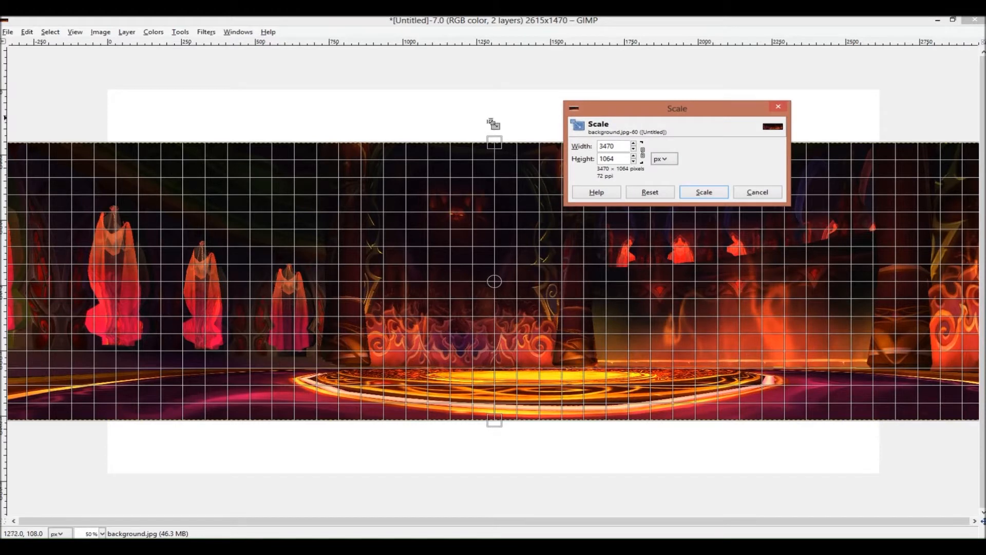
pyautogui.moveTo(495, 143); pyautogui.dragTo(496, 88)
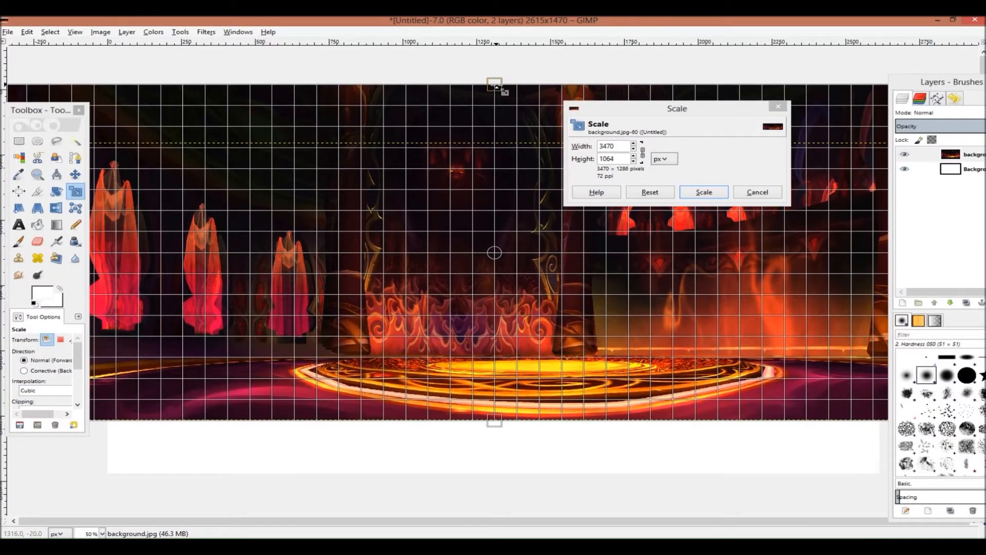
pyautogui.moveTo(494, 82); pyautogui.dragTo(494, 67)
pyautogui.moveTo(488, 425); pyautogui.dragTo(507, 514)
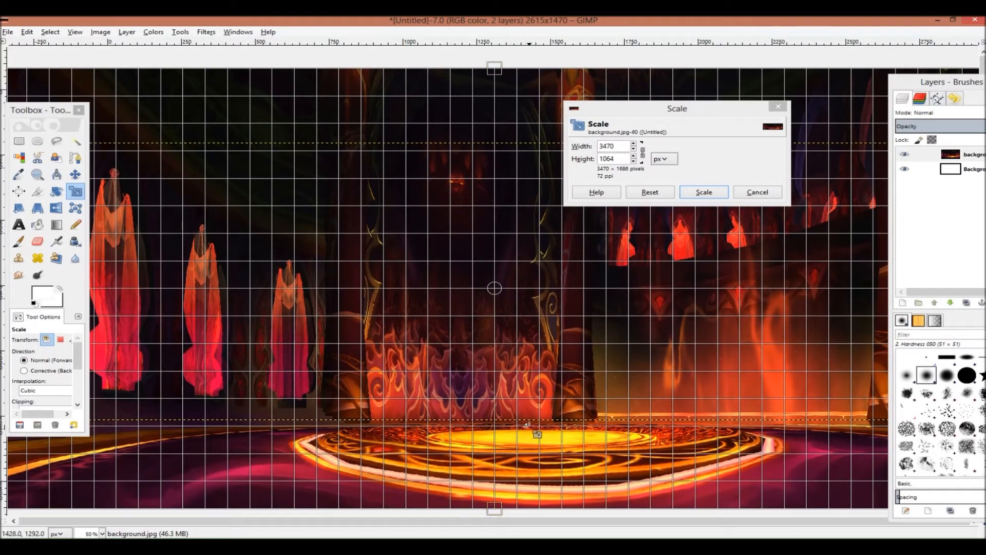
pyautogui.click(700, 193)
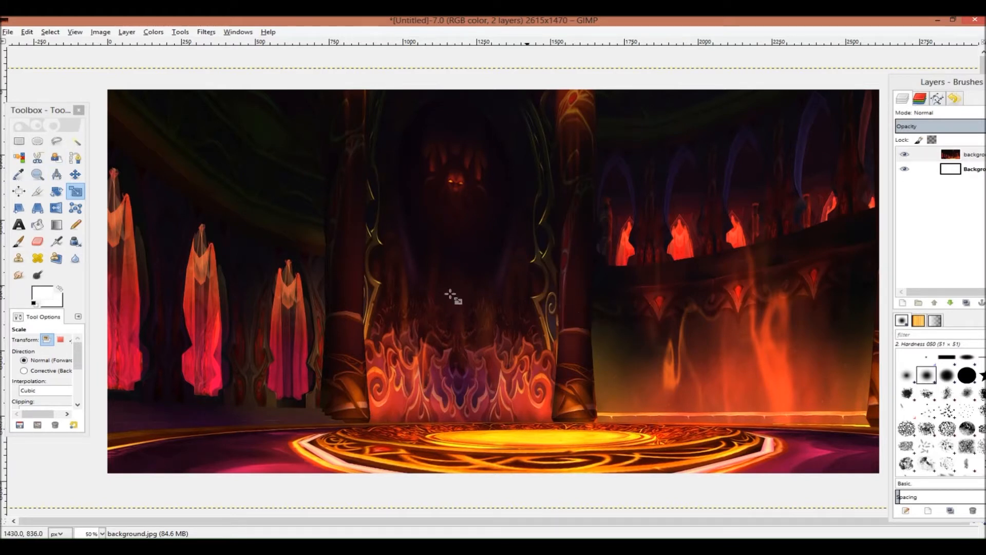
pyautogui.click(74, 176)
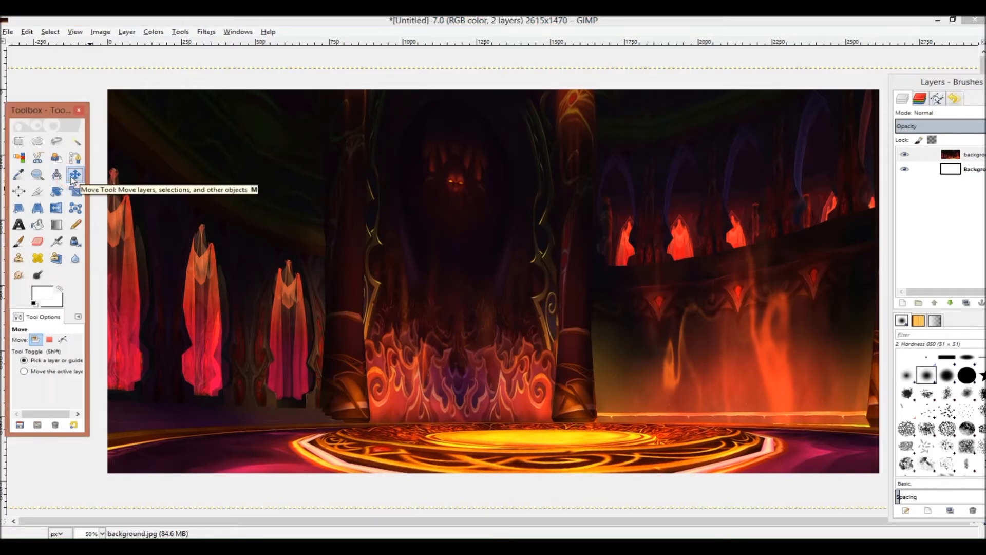
pyautogui.moveTo(447, 282); pyautogui.dragTo(491, 279)
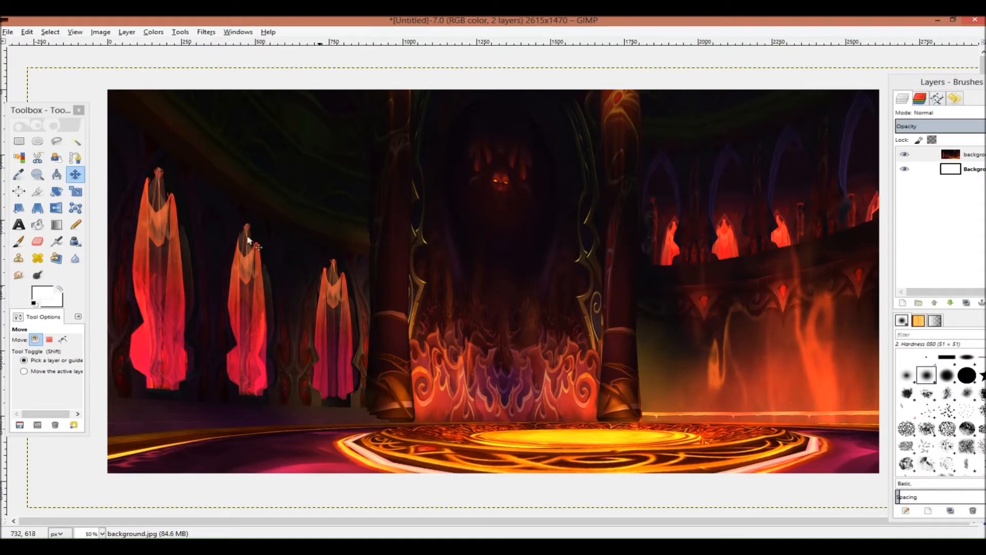
# Apply a Gaussian blur with a larger radius to the background layer, then undo it
pyautogui.click(206, 32)
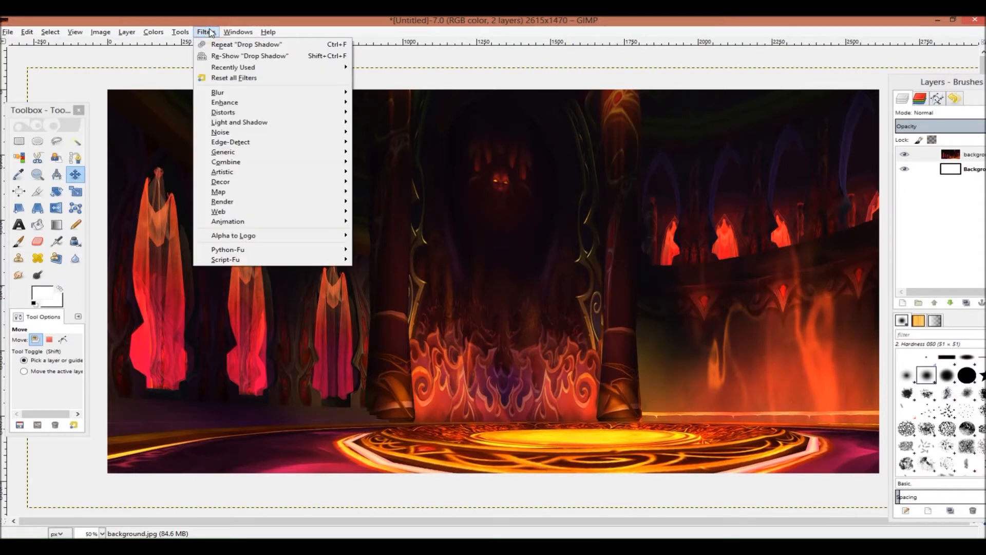
pyautogui.click(226, 94)
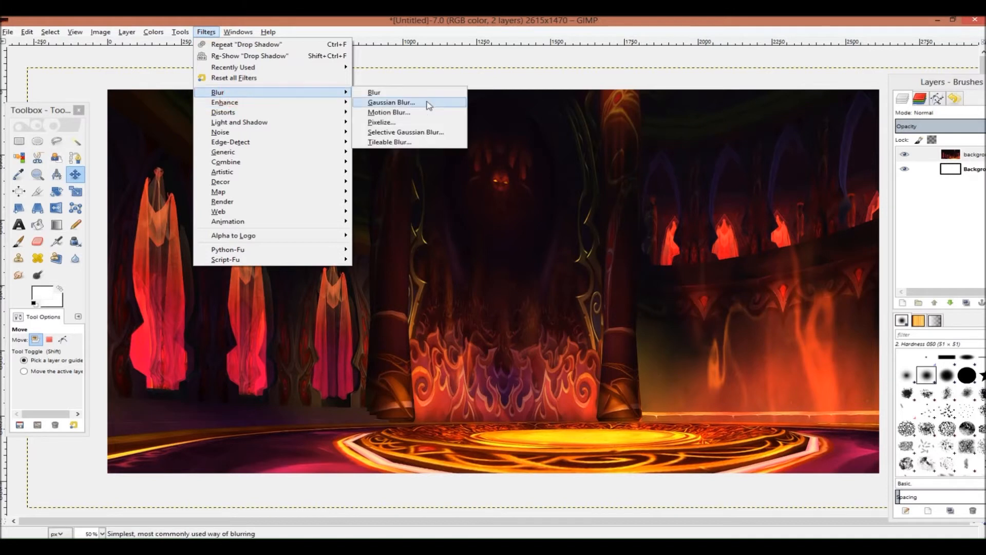
pyautogui.click(421, 109)
pyautogui.click(423, 103)
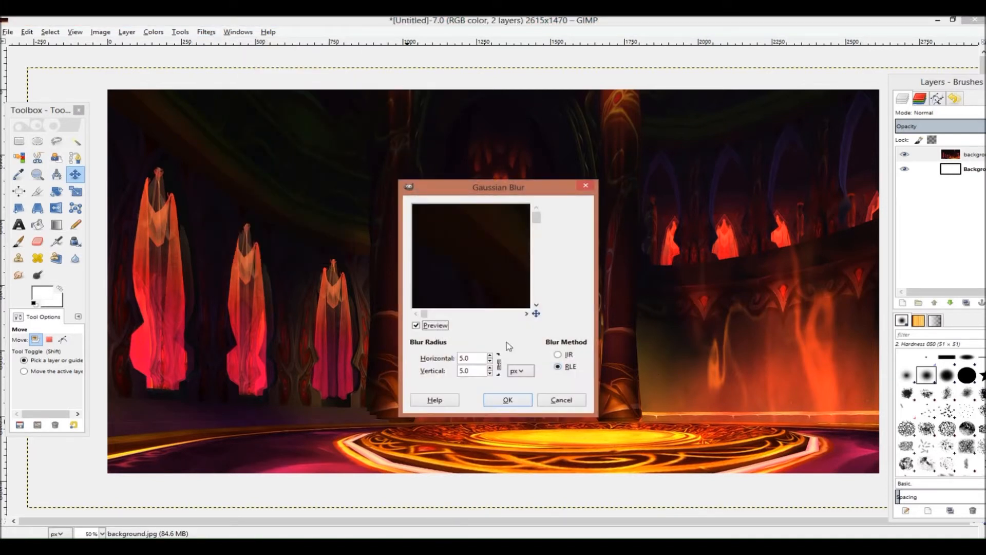
pyautogui.click(489, 355)
pyautogui.click(490, 355)
pyautogui.click(489, 355)
pyautogui.click(490, 355)
pyautogui.click(508, 399)
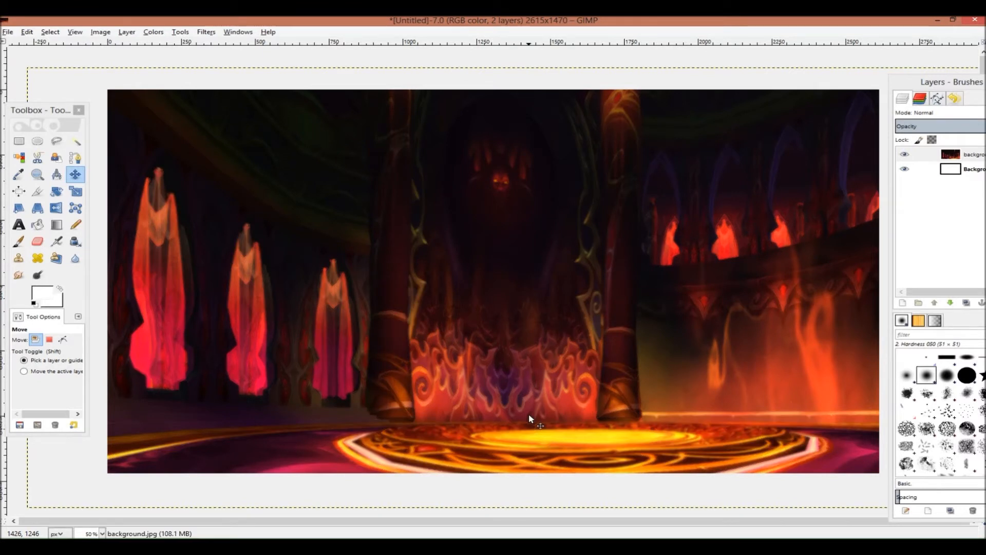
pyautogui.hotkey('ctrl', 'z')
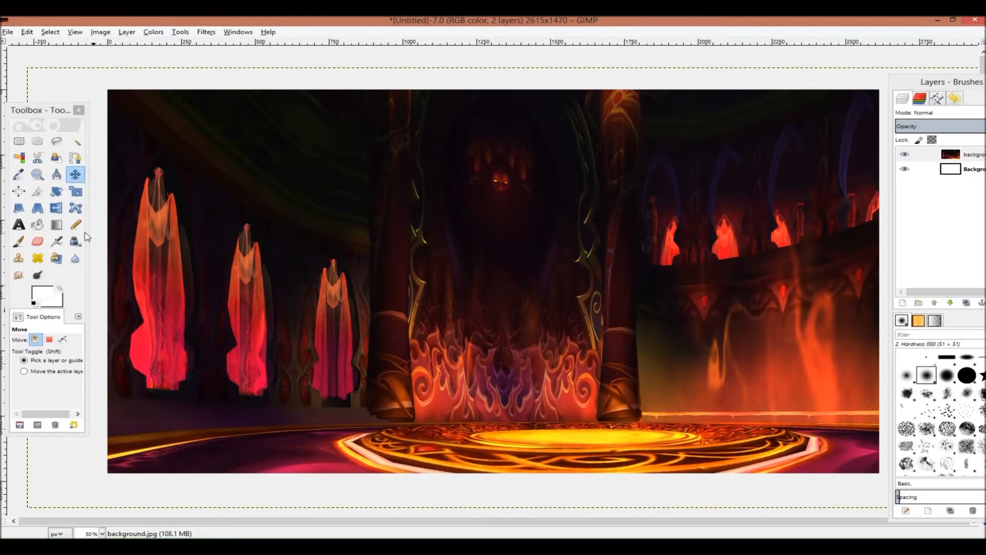
# Set the foreground colour to orange ff9601 for the text
pyautogui.click(19, 226)
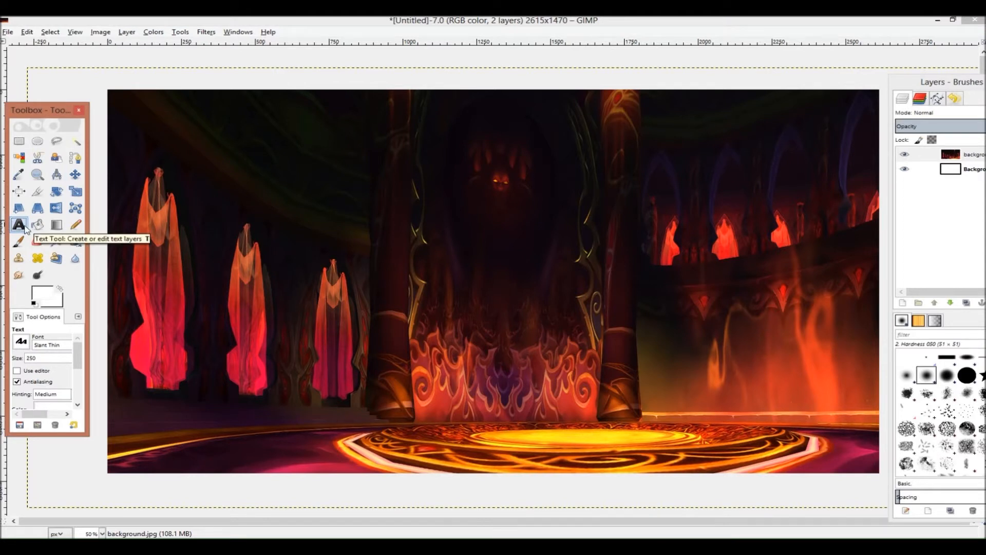
pyautogui.click(425, 203)
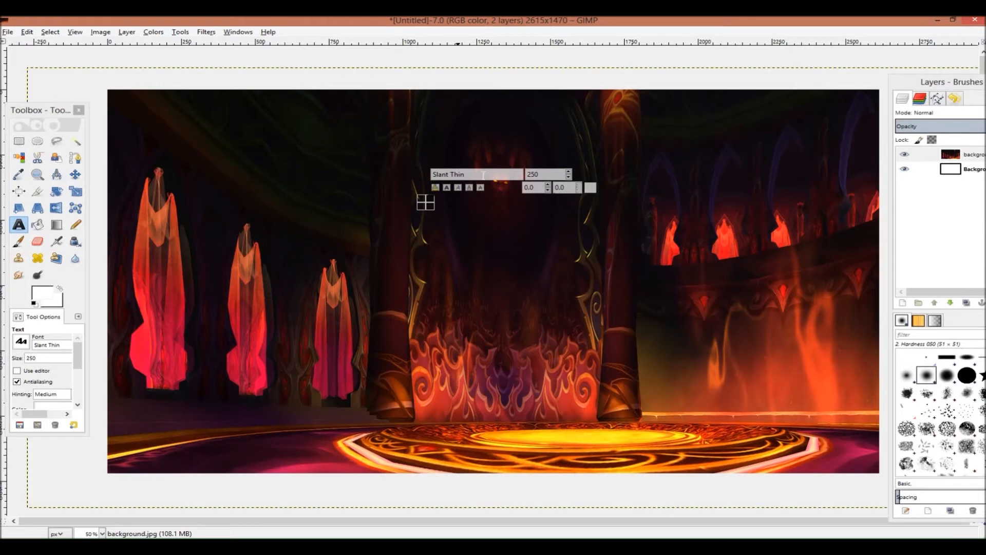
pyautogui.press('Escape')
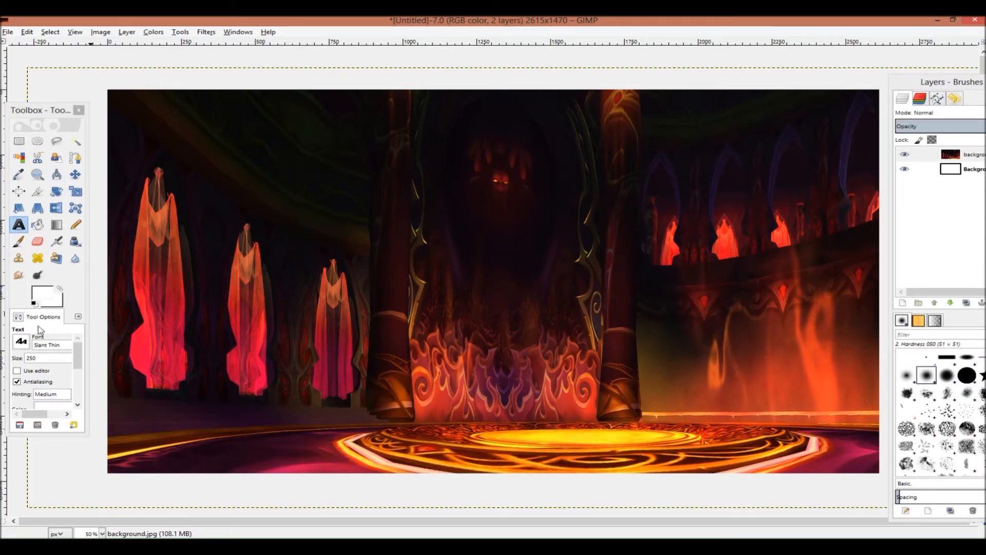
pyautogui.click(45, 298)
pyautogui.click(310, 222)
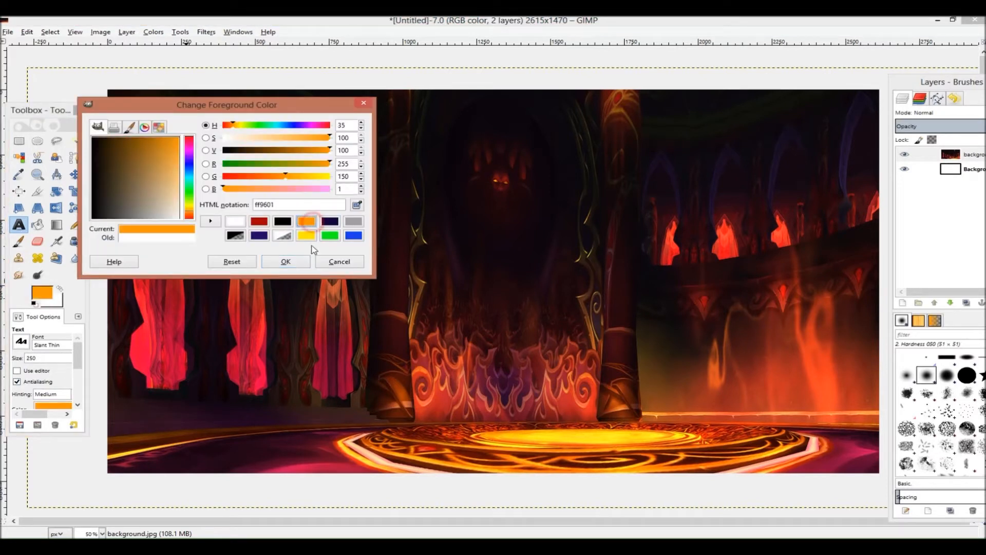
pyautogui.click(285, 262)
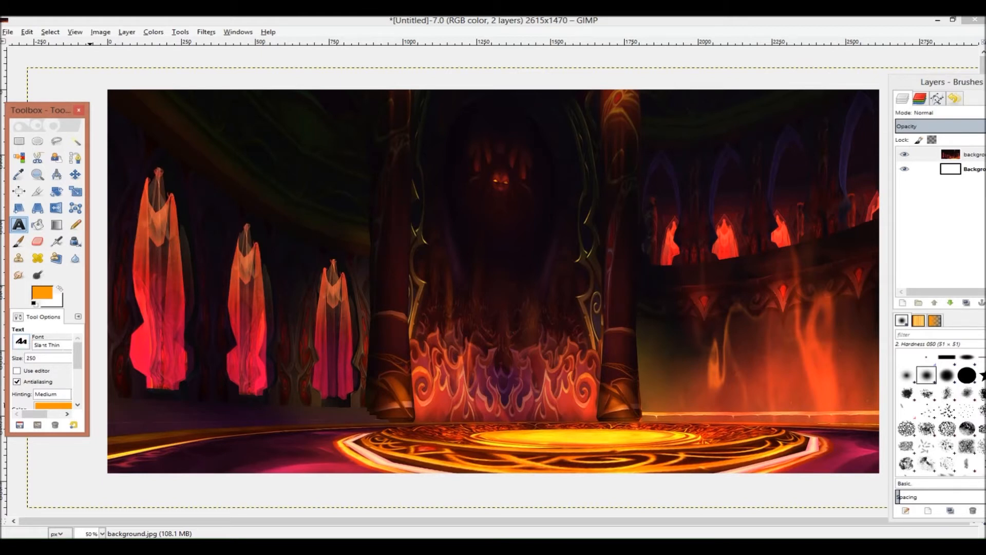
# Set the Text tool justification to Centered
pyautogui.click(21, 344)
pyautogui.click(21, 342)
pyautogui.press('Tab')
pyautogui.scroll(-4, 80, 371)
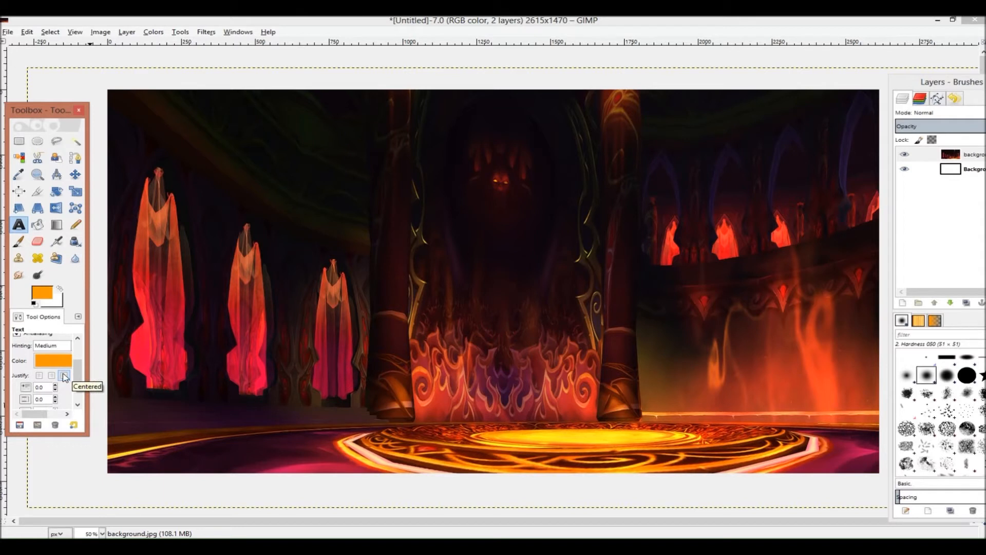
pyautogui.click(65, 377)
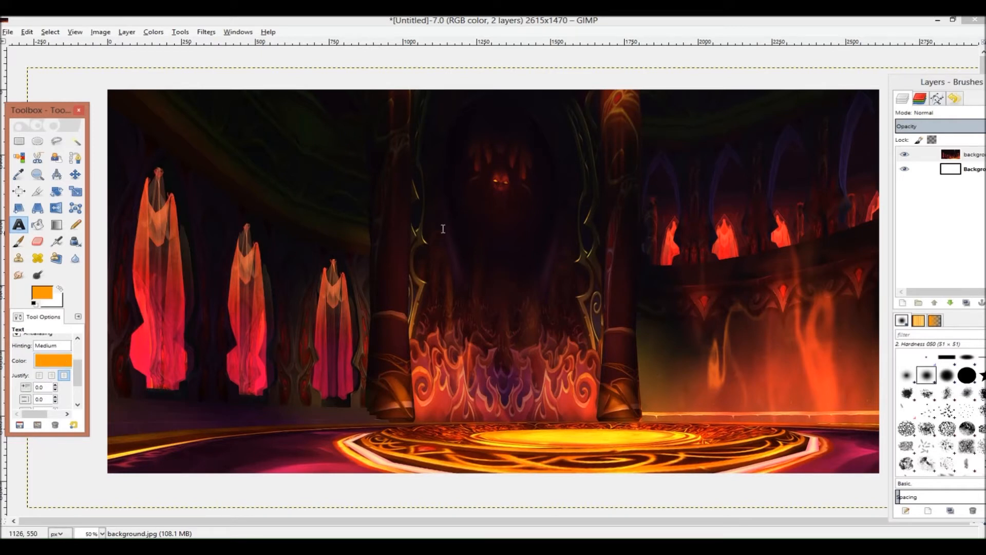
# Add the text "Ret Paladin" in Slant Thin 250 across the upper middle of the image
pyautogui.click(445, 218)
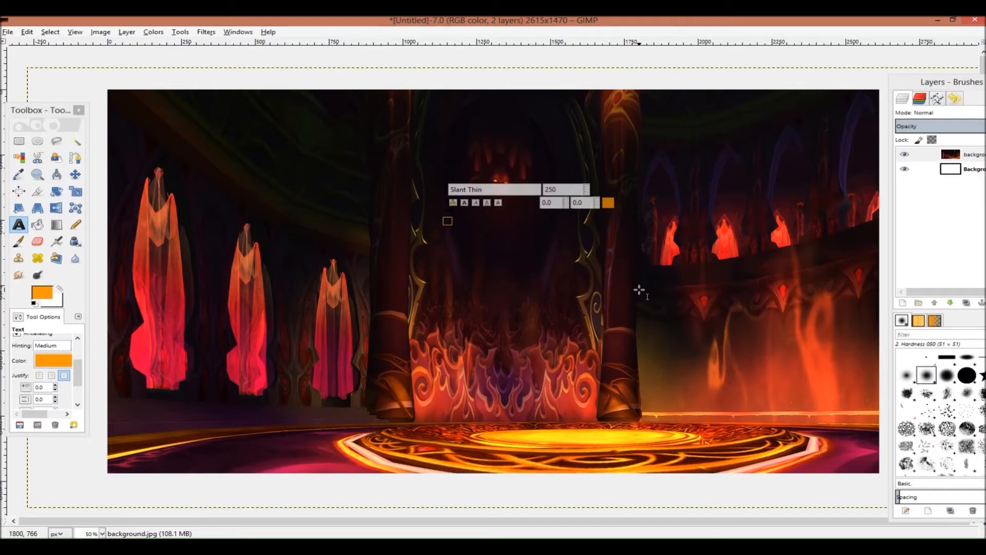
pyautogui.write('Re')
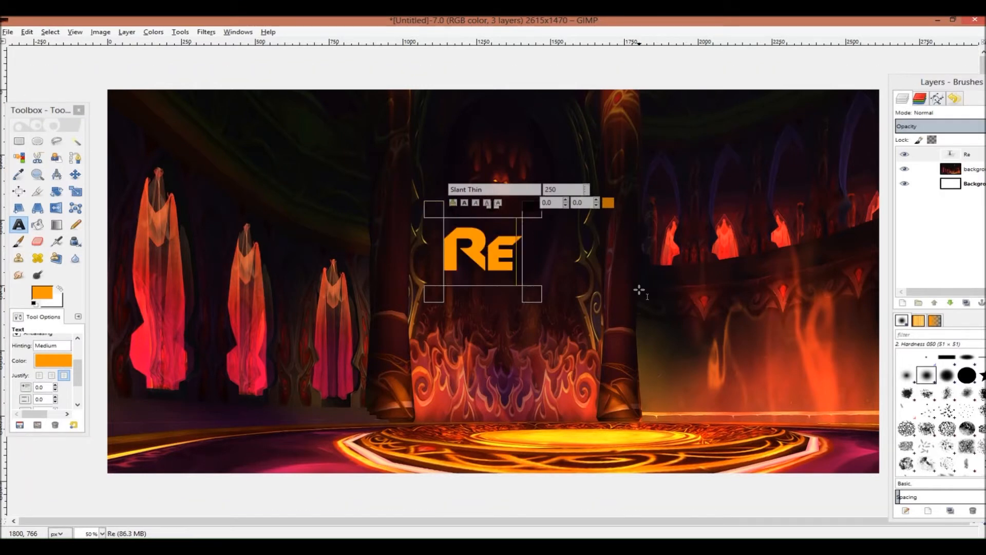
pyautogui.write('t Paladin')
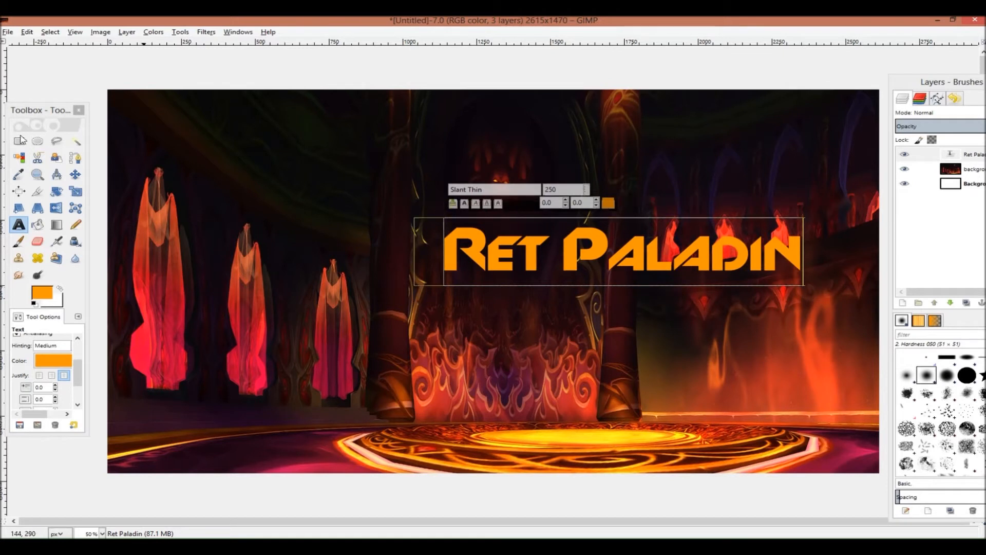
# Add a second text "Arena" below, left of the image centre
pyautogui.click(337, 363)
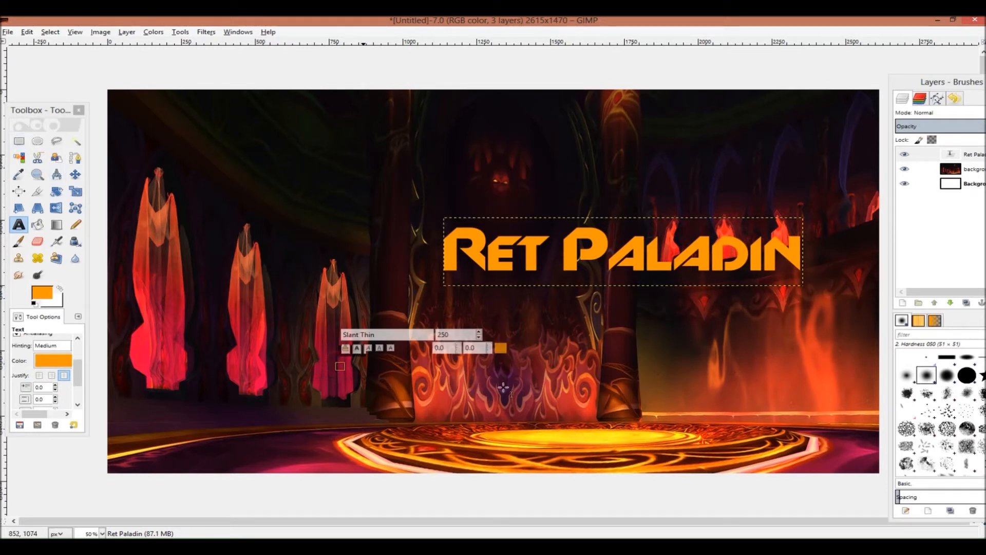
pyautogui.write('Ar')
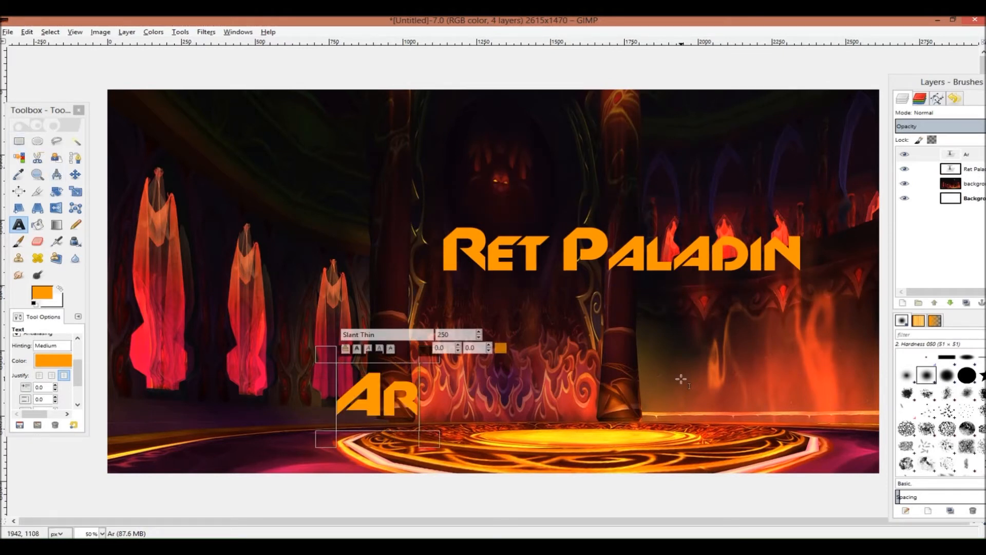
pyautogui.write('ena')
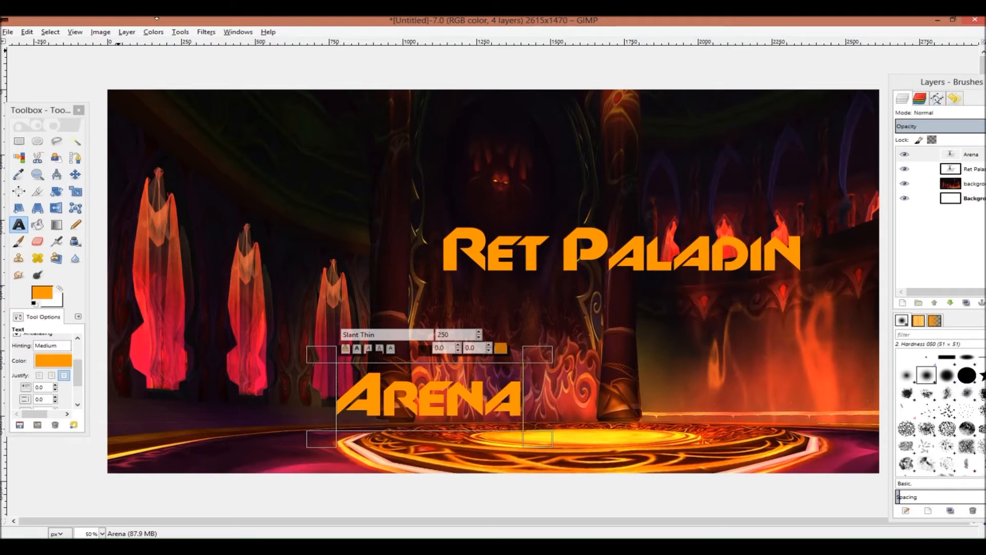
# Move the "Ret Paladin" text up so it sits across the top centre of the image
pyautogui.click(71, 176)
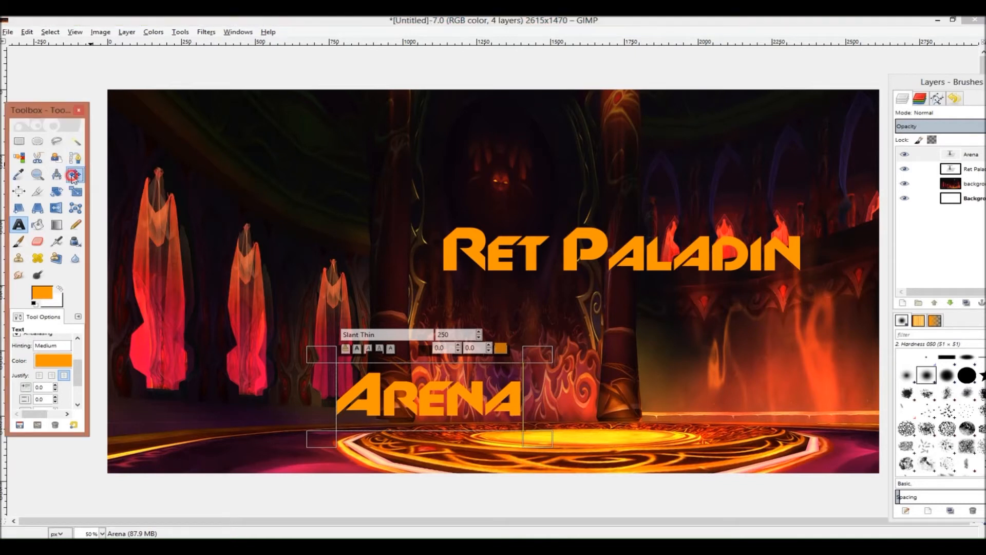
pyautogui.moveTo(466, 236); pyautogui.dragTo(327, 146)
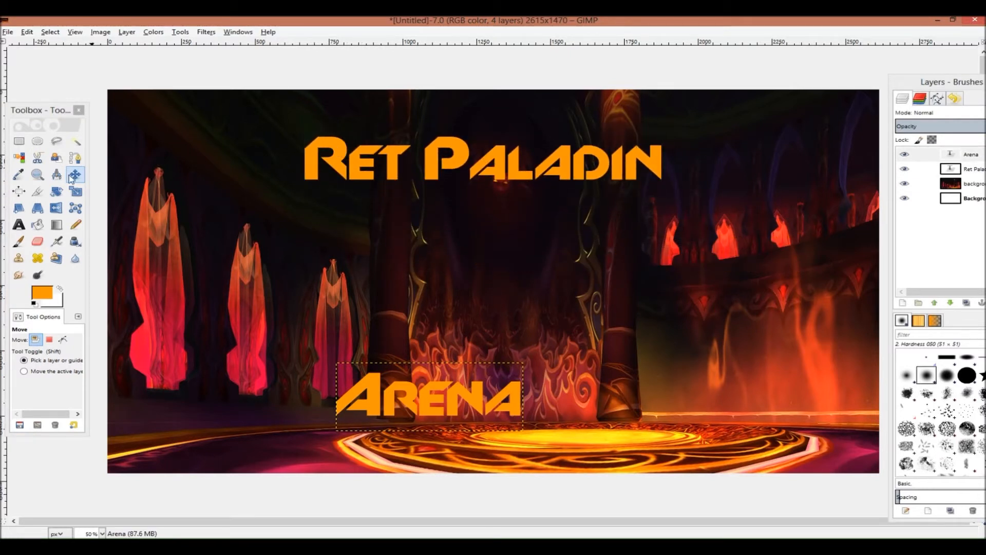
pyautogui.moveTo(329, 146); pyautogui.dragTo(327, 164)
pyautogui.moveTo(226, 165)
pyautogui.mouseDown()
pyautogui.moveTo(249, 165)
pyautogui.moveTo(260, 200)
pyautogui.moveTo(235, 180)
pyautogui.moveTo(242, 169)
pyautogui.mouseUp()
pyautogui.hotkey('ctrl', 'z')
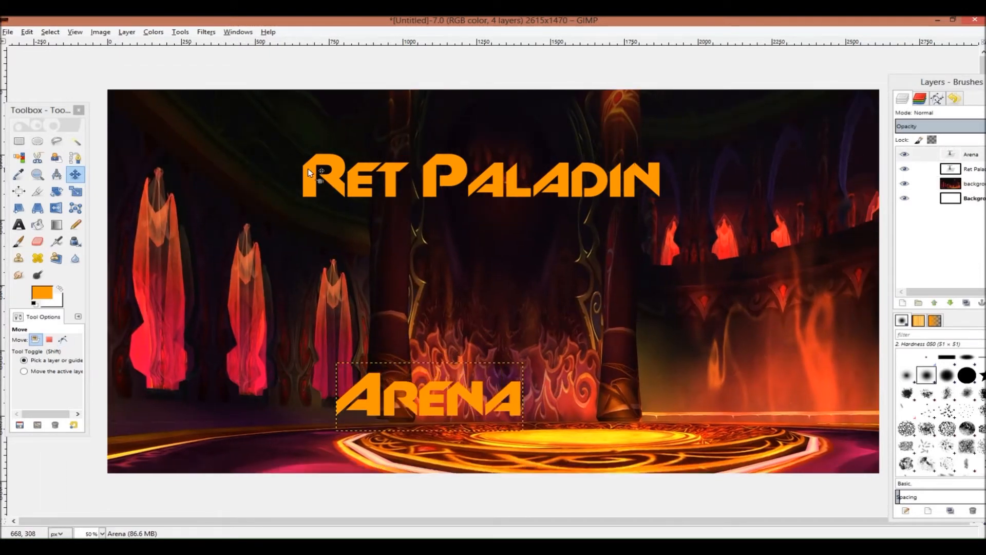
pyautogui.moveTo(321, 188); pyautogui.dragTo(329, 158)
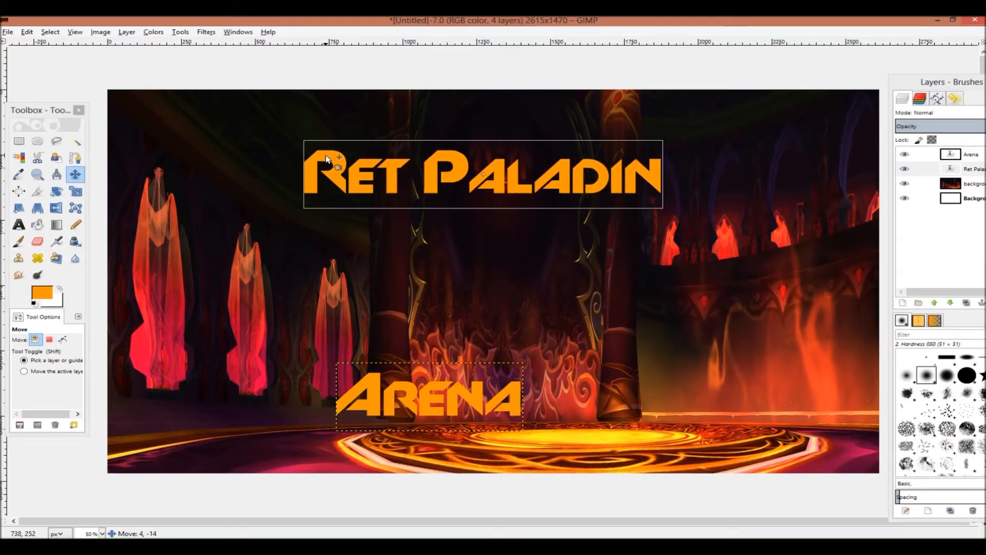
# Move the "Arena" text up to the centre of the image below the title
pyautogui.moveTo(327, 159); pyautogui.dragTo(327, 160)
pyautogui.moveTo(375, 408); pyautogui.dragTo(410, 318)
pyautogui.moveTo(334, 153); pyautogui.dragTo(335, 166)
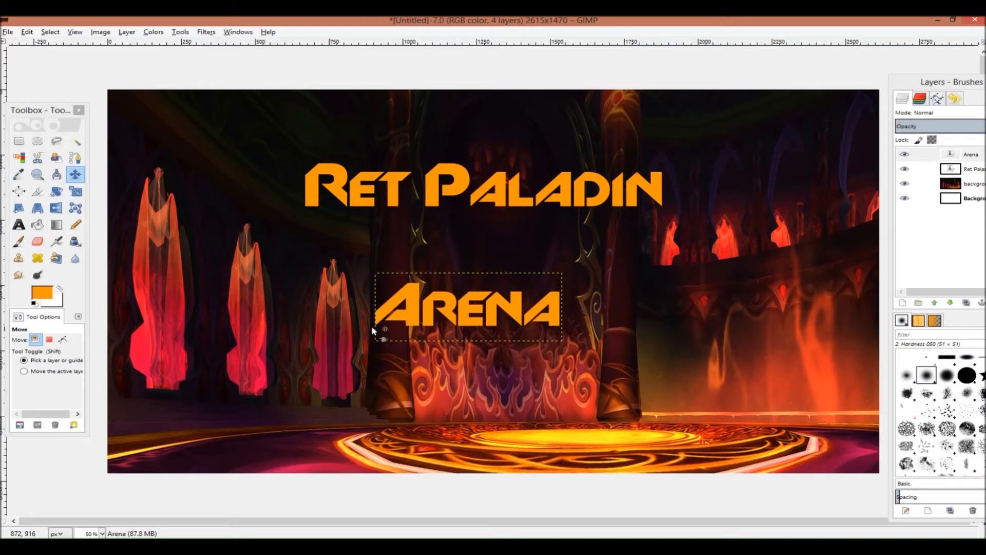
pyautogui.moveTo(413, 293); pyautogui.dragTo(408, 298)
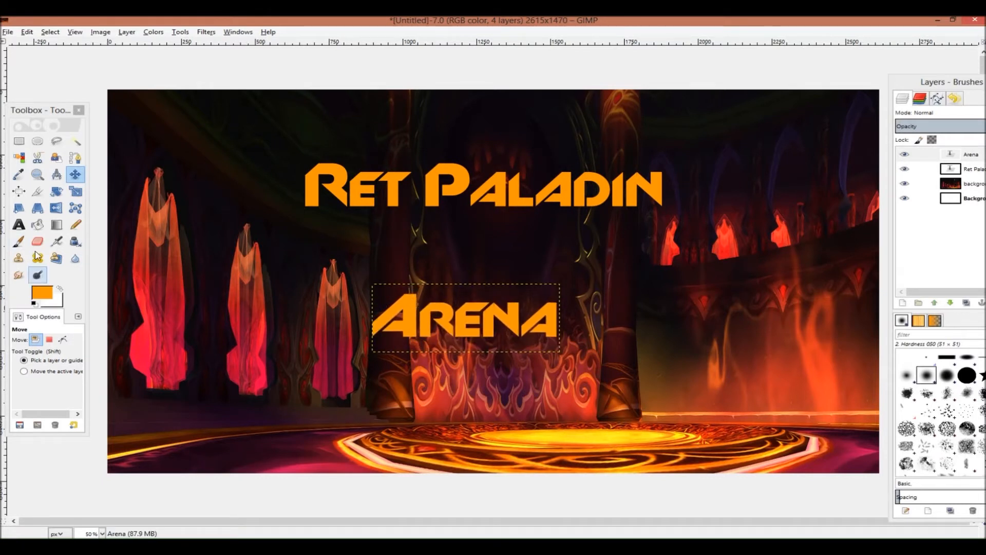
# Enlarge the "Arena" text to size 582 and recentre it in the lower half of the banner
pyautogui.click(19, 224)
pyautogui.click(551, 319)
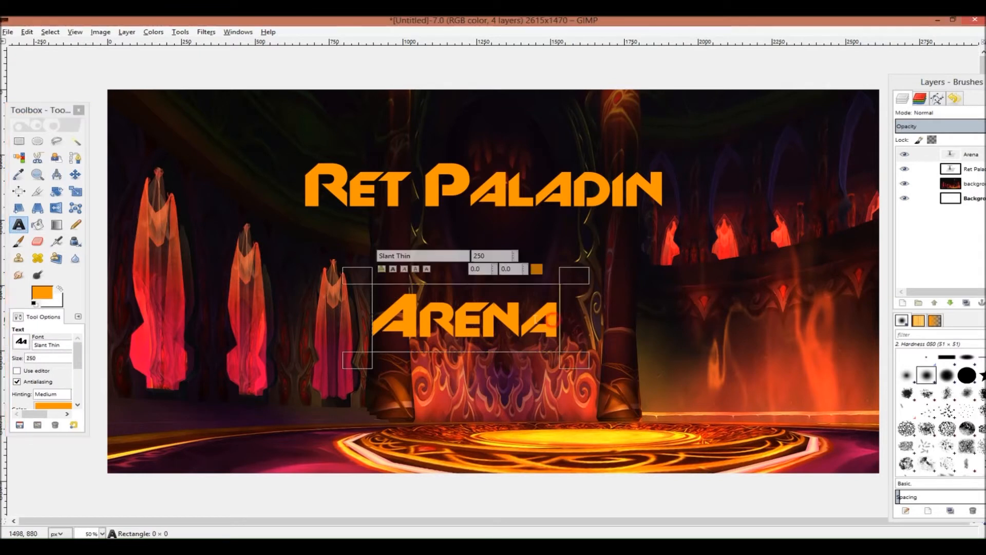
pyautogui.moveTo(551, 320); pyautogui.dragTo(374, 319)
pyautogui.click(516, 253)
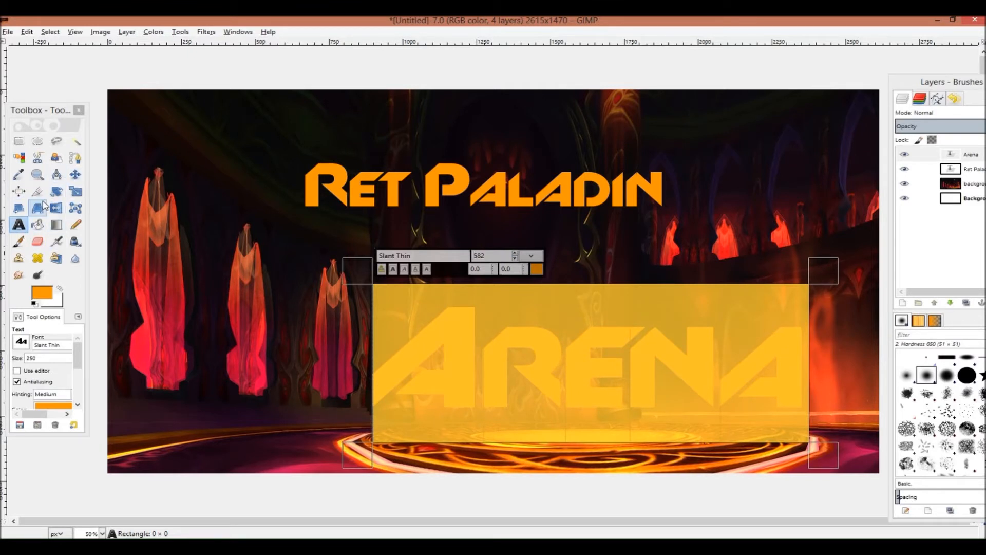
pyautogui.click(75, 174)
pyautogui.moveTo(465, 335); pyautogui.dragTo(364, 323)
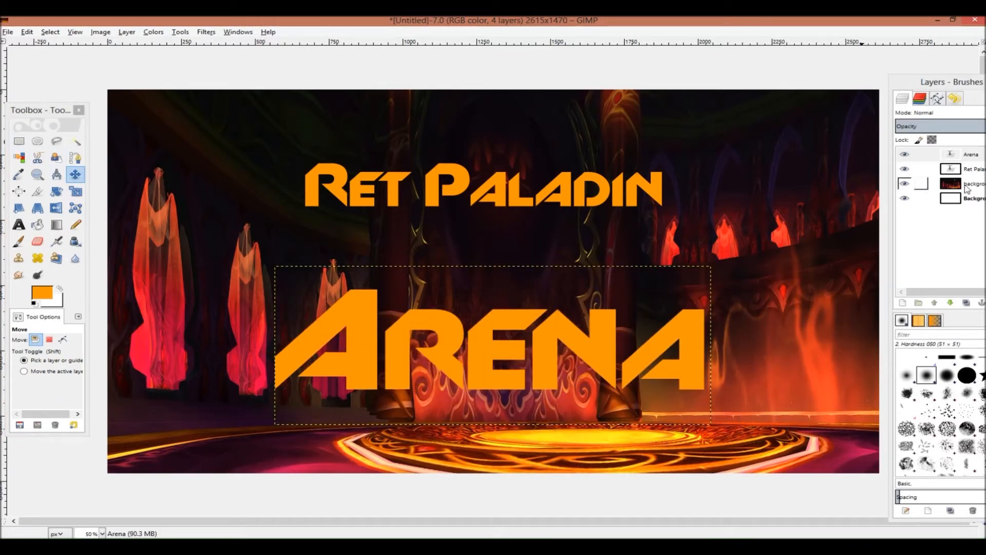
# Set the "Ret Paladin" text size to 428 and reposition it across the top of the banner
pyautogui.click(969, 169)
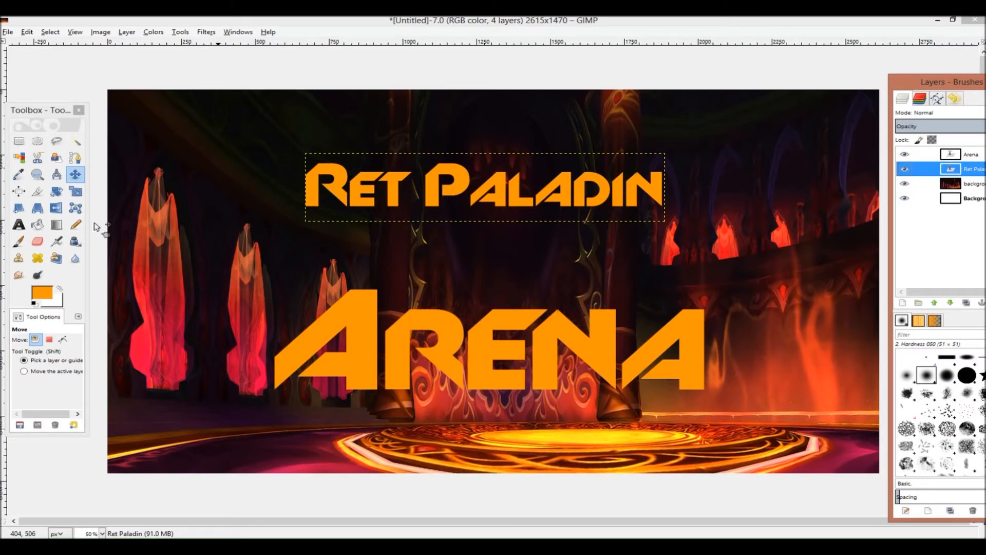
pyautogui.click(18, 225)
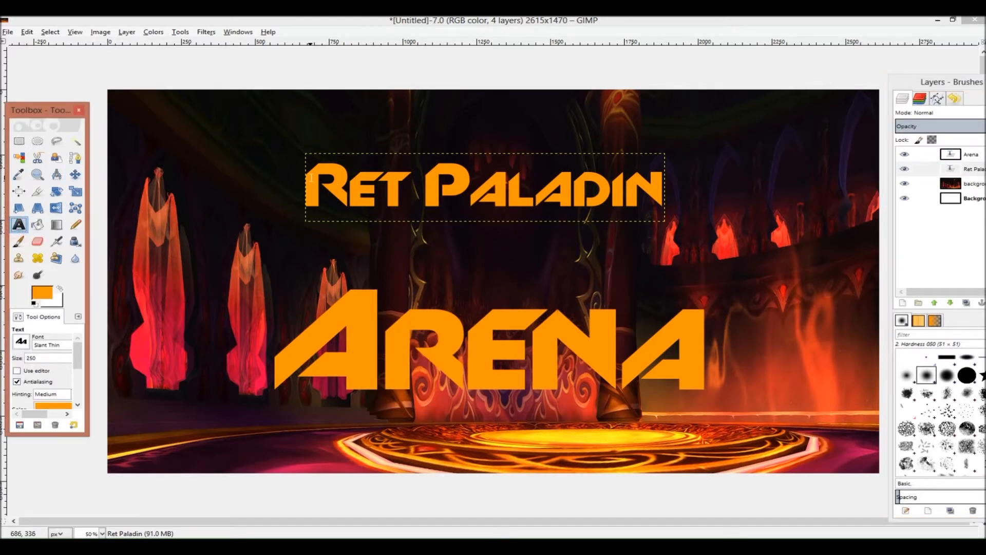
pyautogui.moveTo(308, 178); pyautogui.dragTo(664, 191)
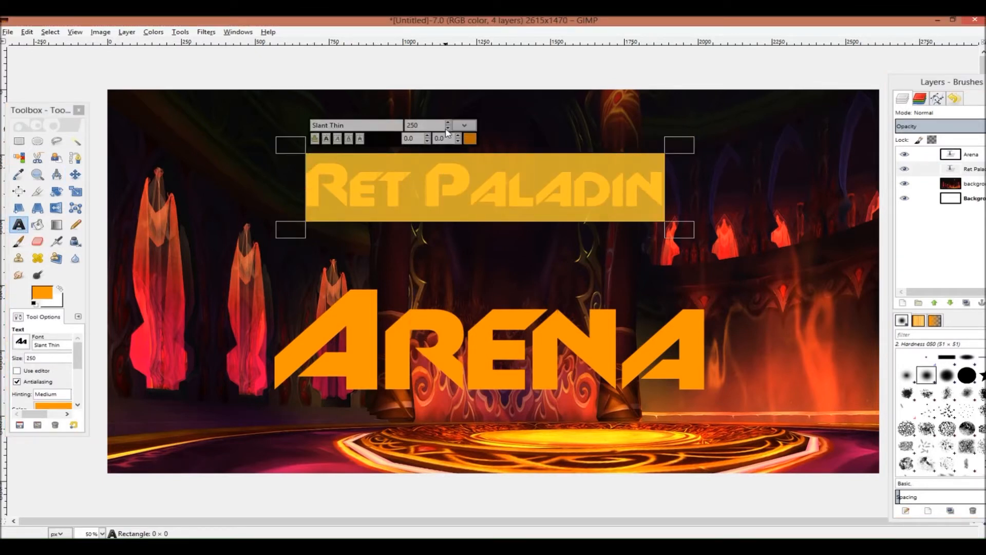
pyautogui.doubleClick(433, 125)
pyautogui.click(448, 123)
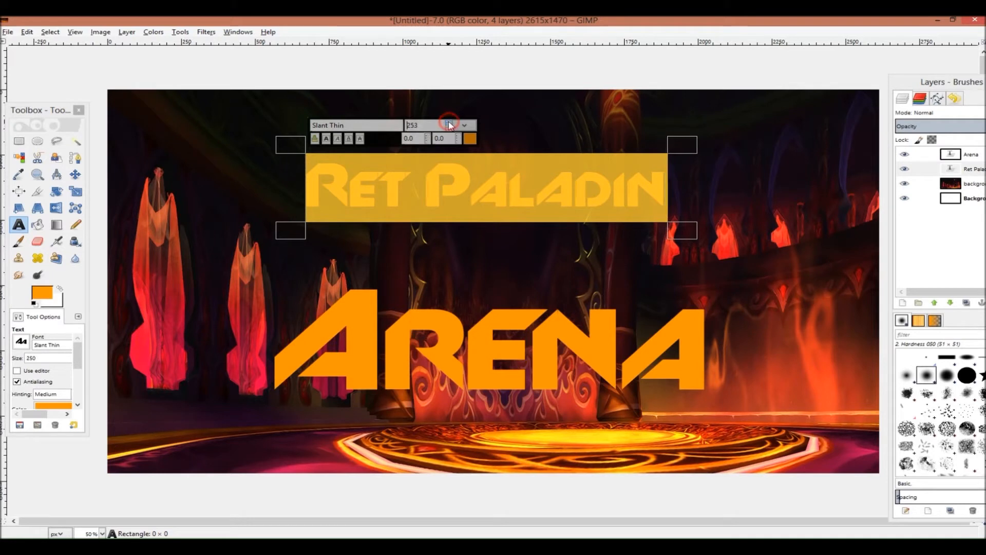
pyautogui.moveTo(449, 123); pyautogui.dragTo(448, 124)
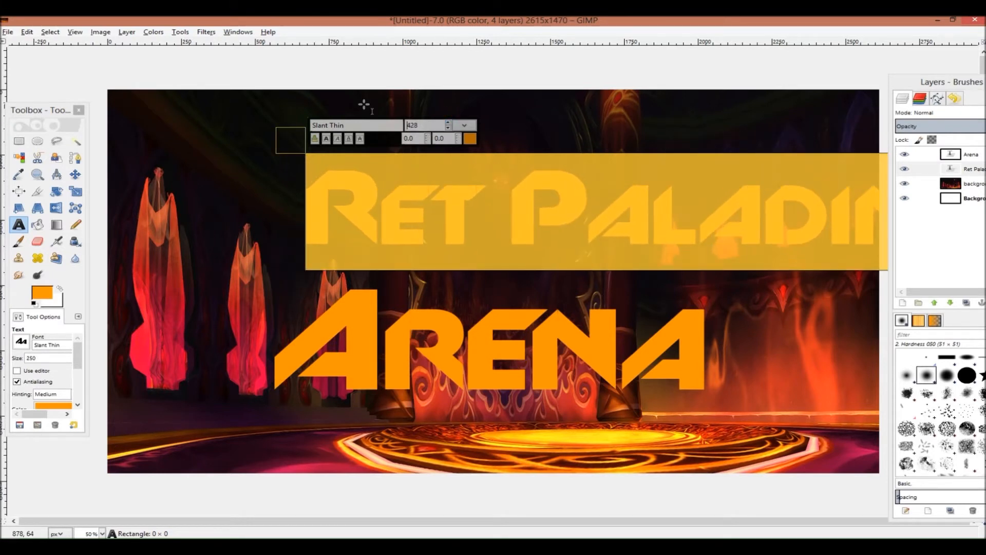
pyautogui.click(75, 174)
pyautogui.moveTo(383, 198); pyautogui.dragTo(284, 172)
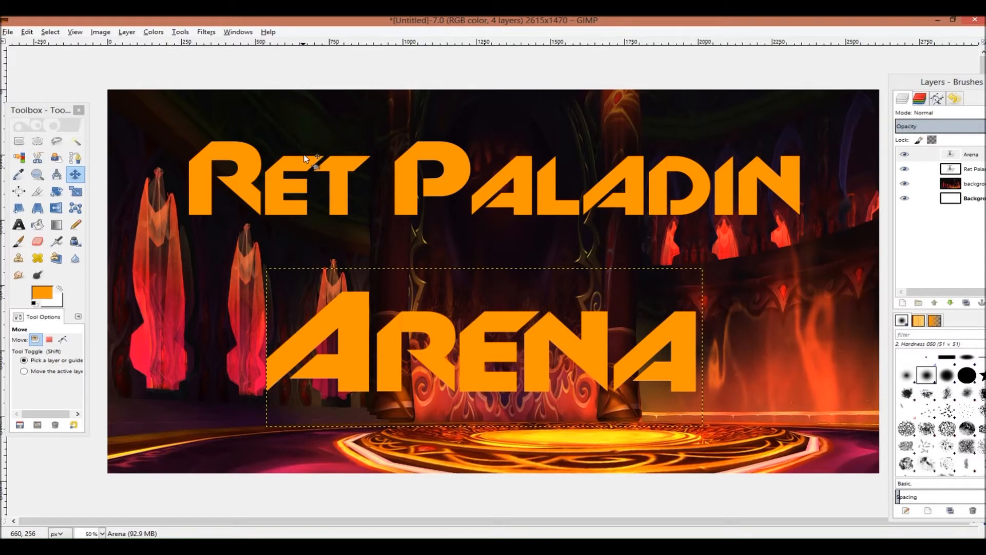
# Select the letters of the "Ret Paladin" layer with the Select by Color tool
pyautogui.click(979, 170)
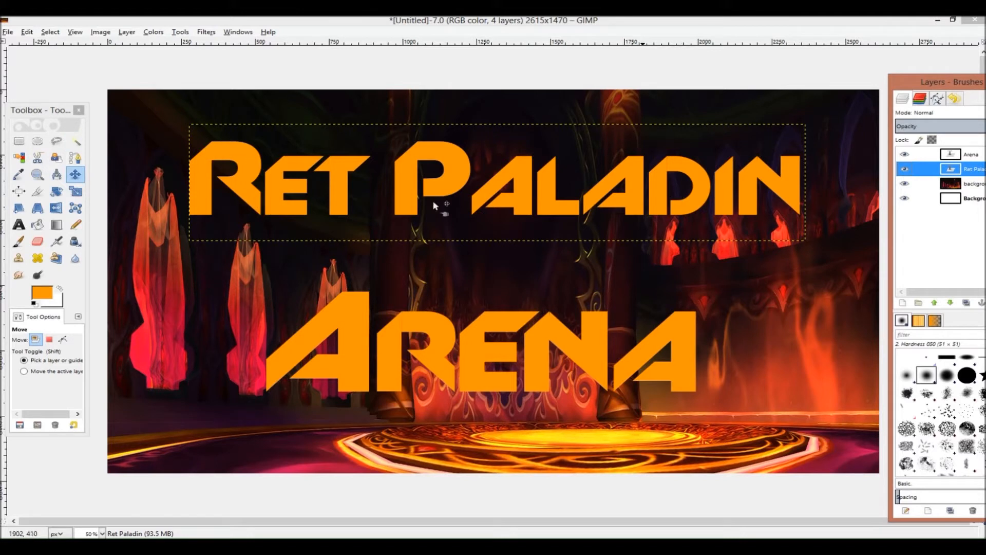
pyautogui.click(21, 163)
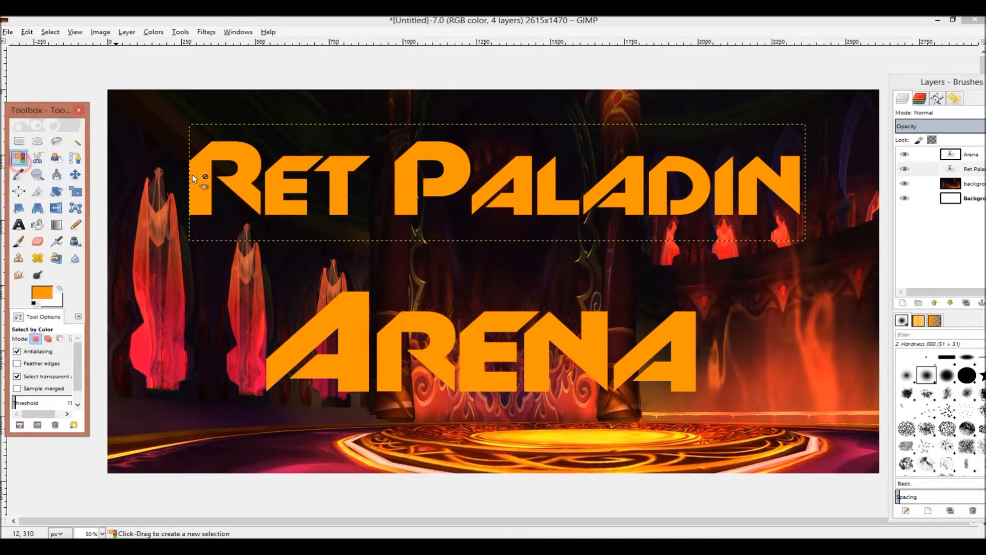
pyautogui.click(246, 165)
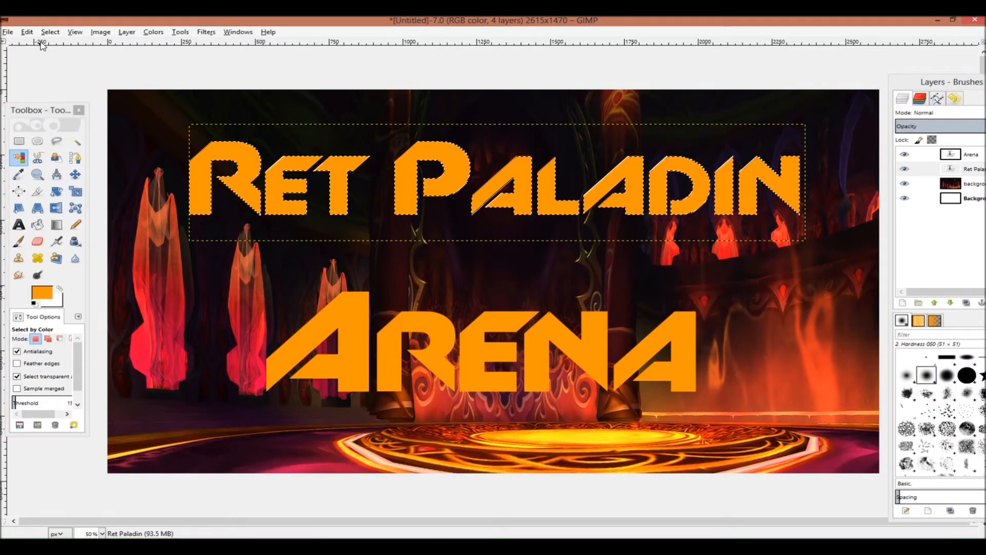
# Stroke the letter selection with an 8 px solid orange line
pyautogui.click(27, 32)
pyautogui.click(51, 205)
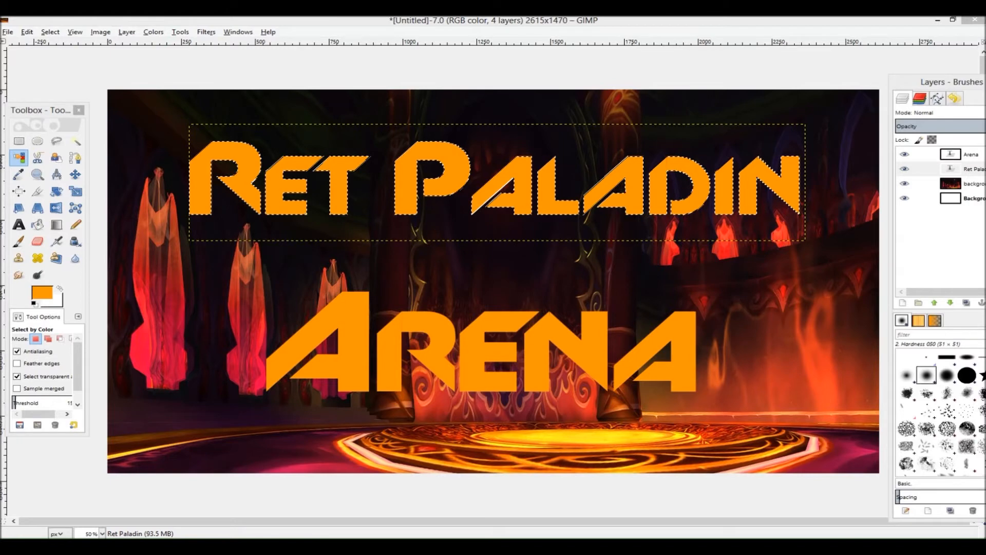
pyautogui.moveTo(340, 19)
pyautogui.mouseDown()
pyautogui.moveTo(374, 150)
pyautogui.moveTo(315, 194)
pyautogui.mouseUp()
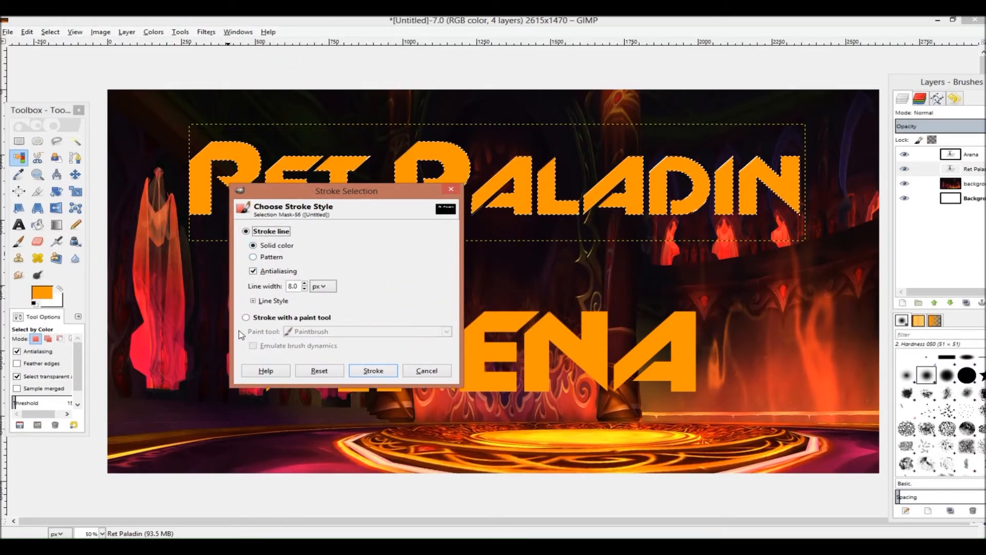
pyautogui.click(366, 371)
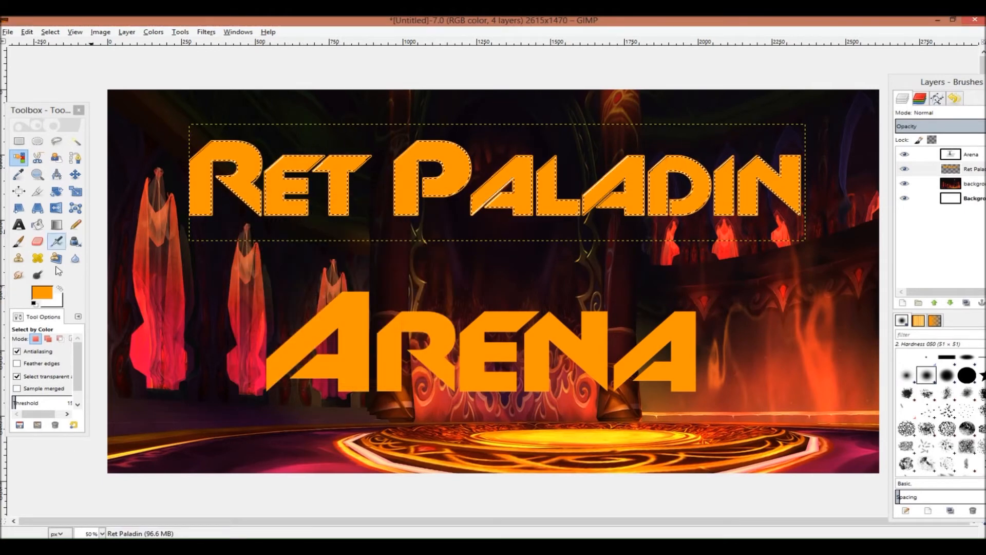
# Set the foreground colour to black and stroke the letter selection with an 8 px solid line
pyautogui.click(46, 298)
pyautogui.click(306, 221)
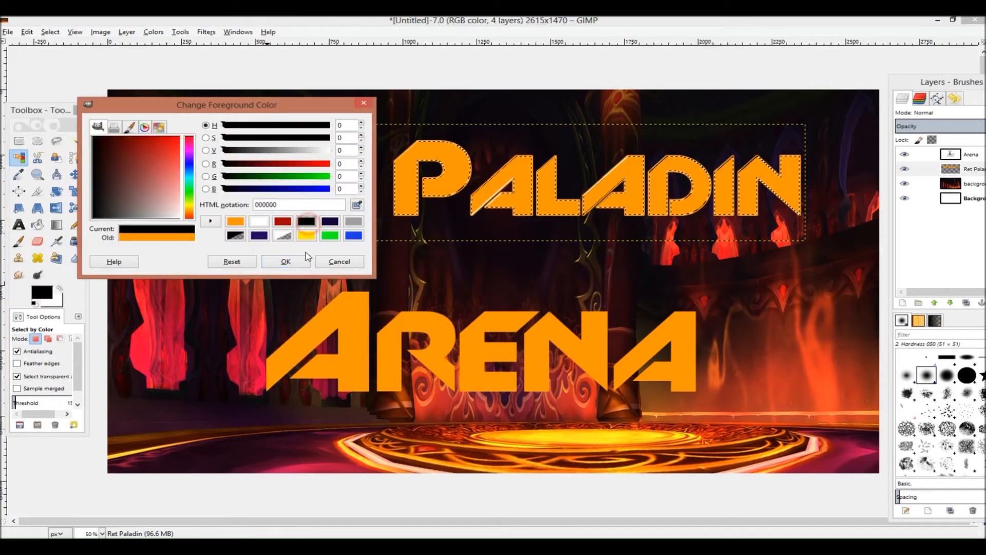
pyautogui.click(286, 261)
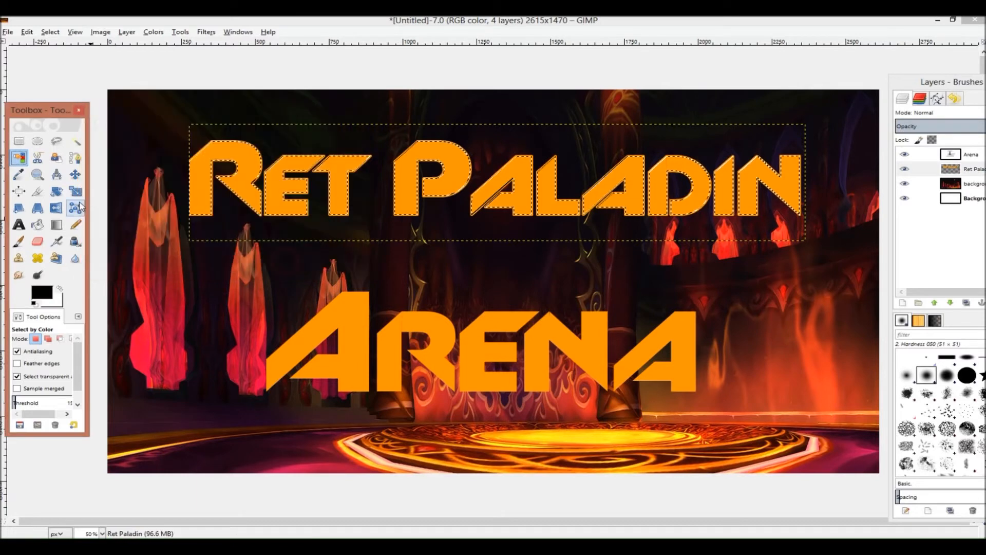
pyautogui.click(27, 32)
pyautogui.click(62, 216)
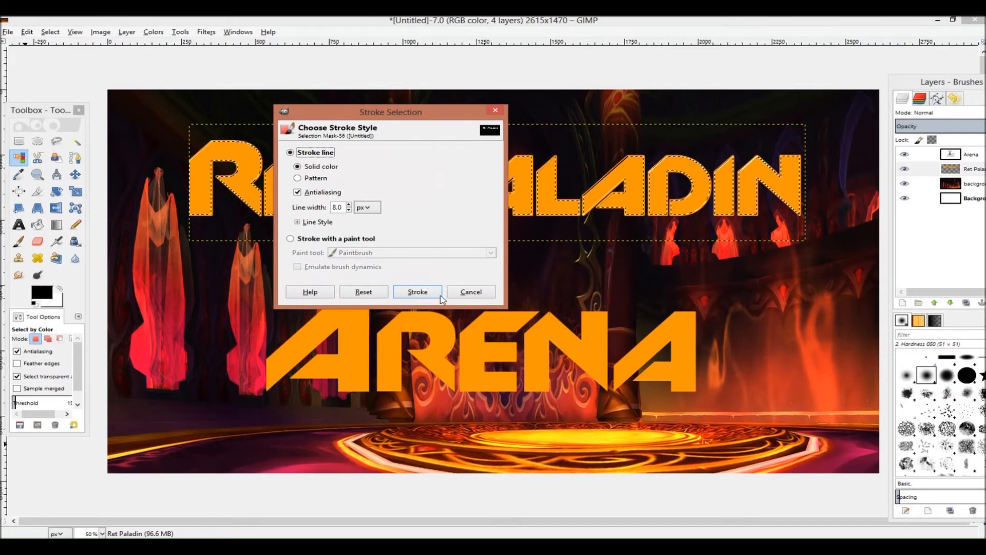
pyautogui.click(418, 292)
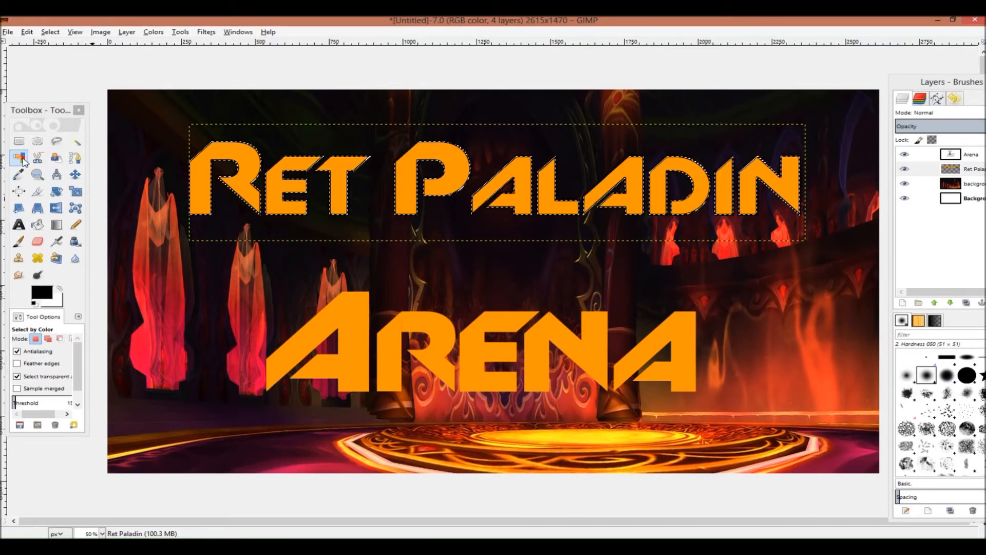
# Apply a Drop Shadow to the "Ret Paladin" layer with offsets 4, blur radius 20, opacity 60 and colour f9f7f7
pyautogui.click(965, 153)
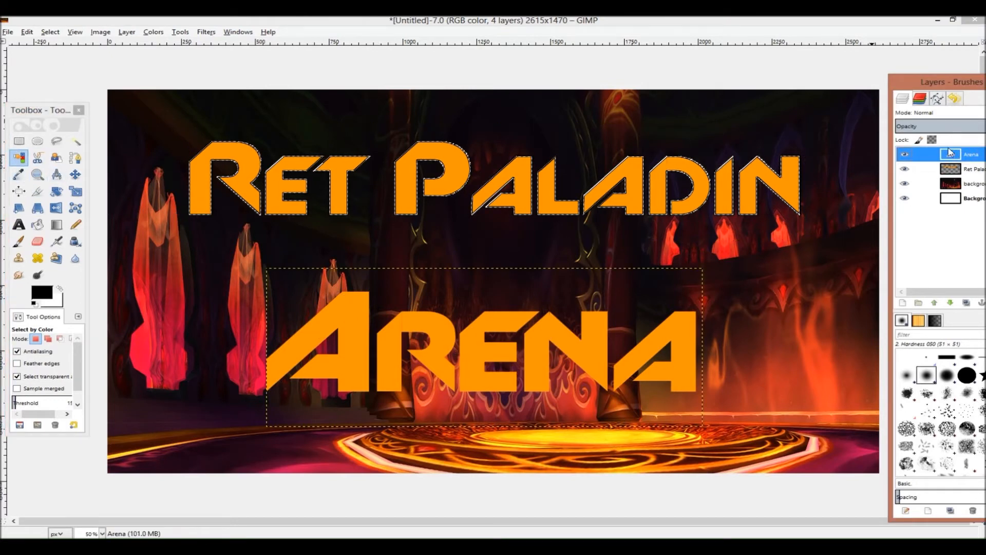
pyautogui.click(971, 169)
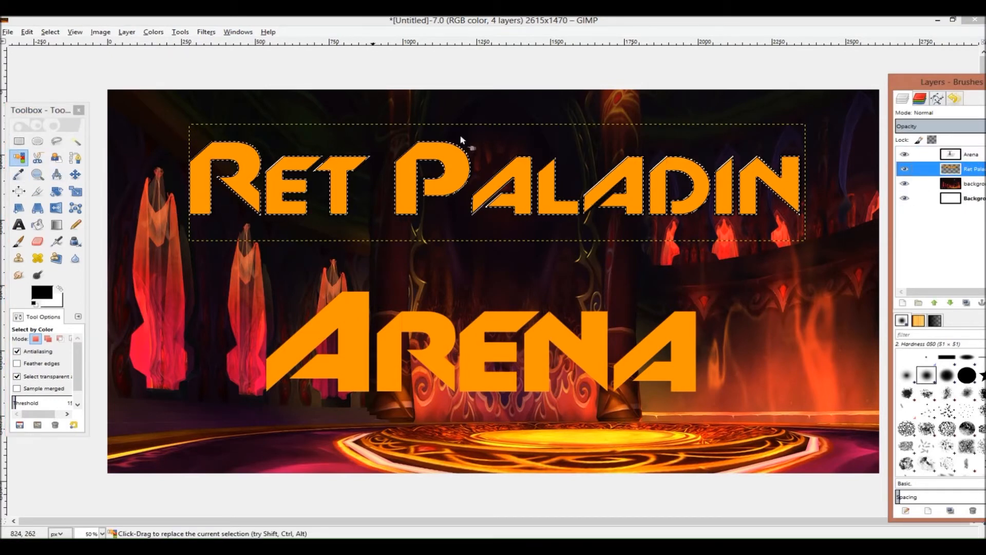
pyautogui.click(206, 32)
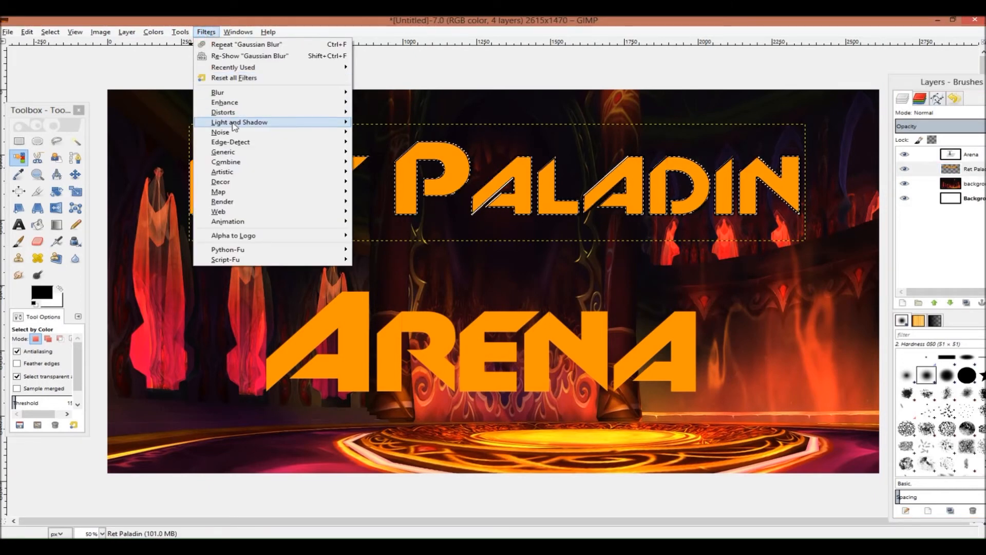
pyautogui.click(406, 176)
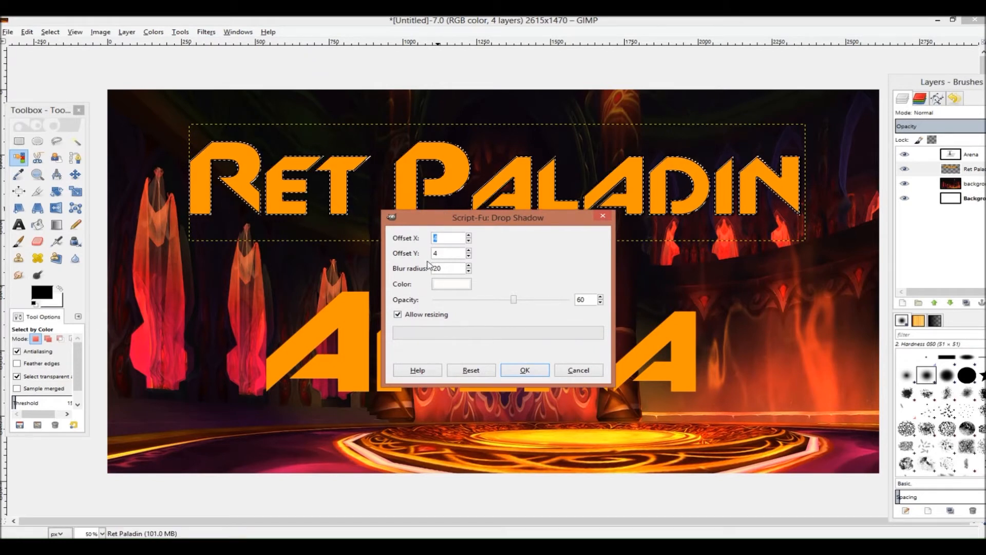
pyautogui.click(446, 285)
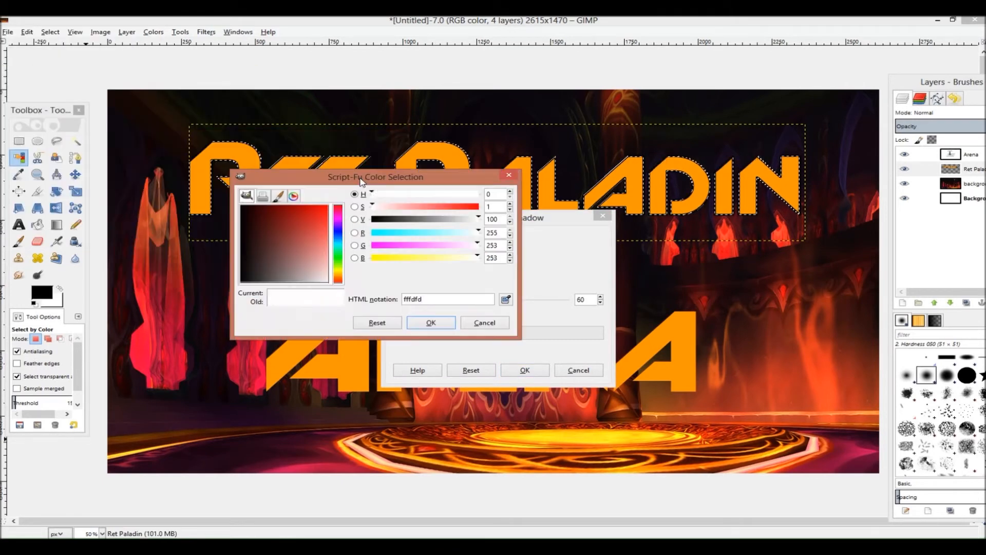
pyautogui.click(322, 281)
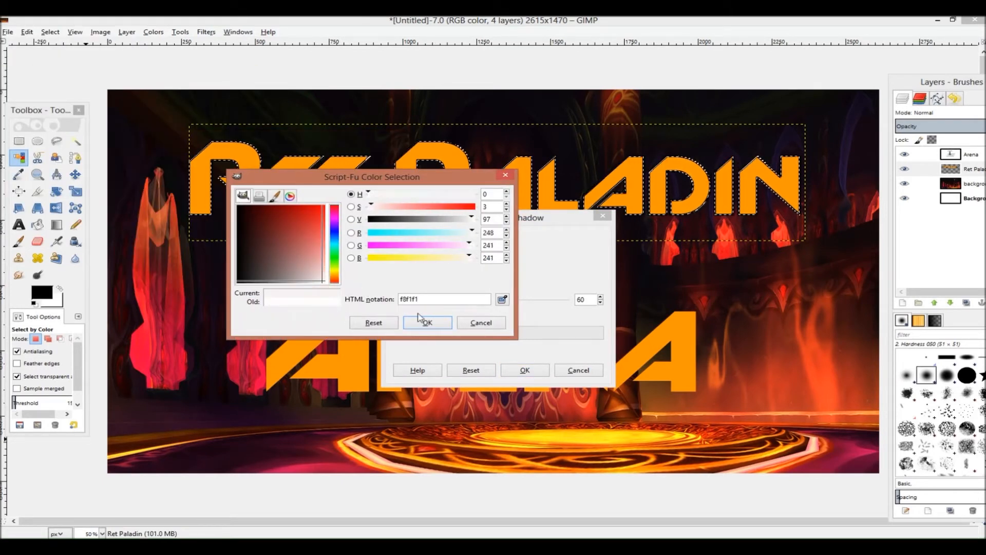
pyautogui.click(324, 283)
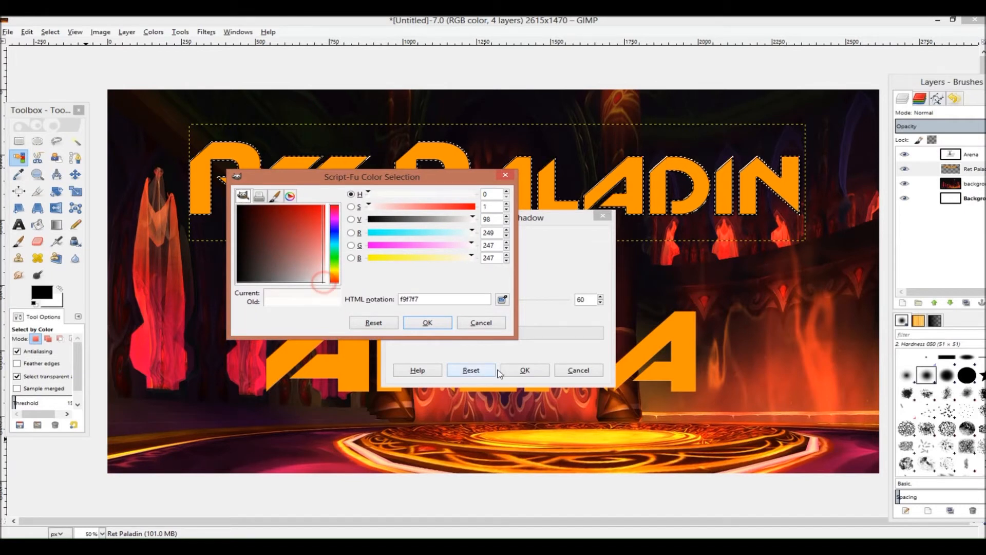
pyautogui.click(438, 322)
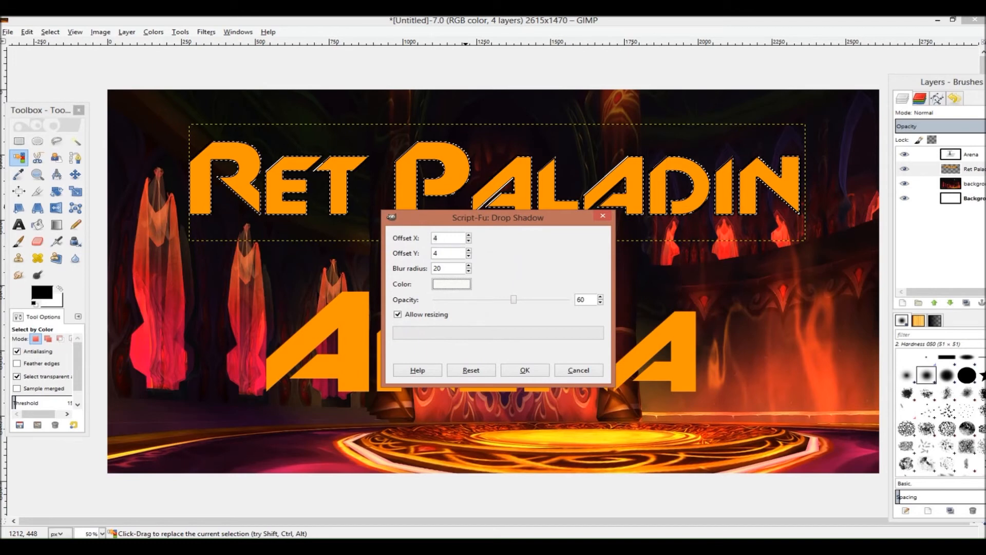
pyautogui.click(522, 371)
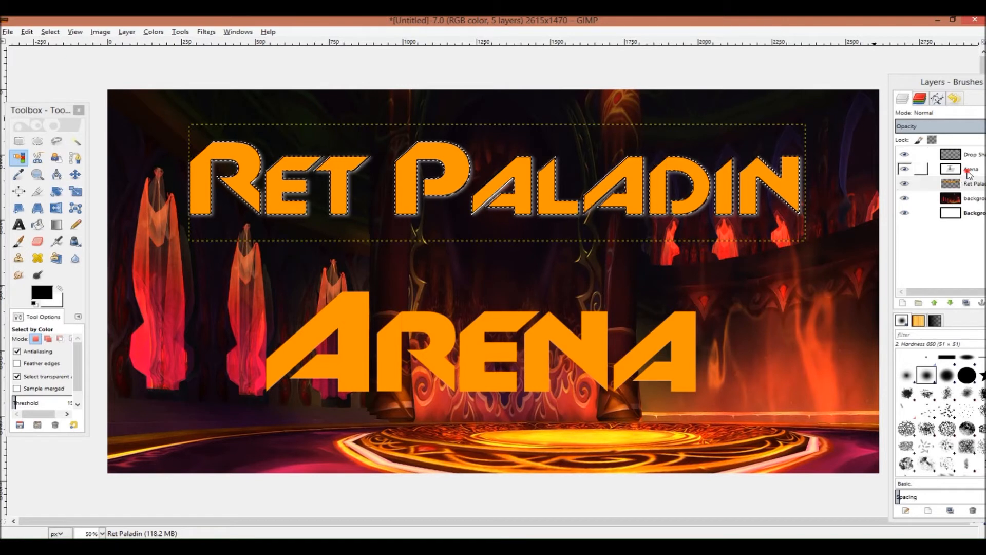
# Select the letters of the "Arena" layer with the Select by Color tool
pyautogui.click(968, 173)
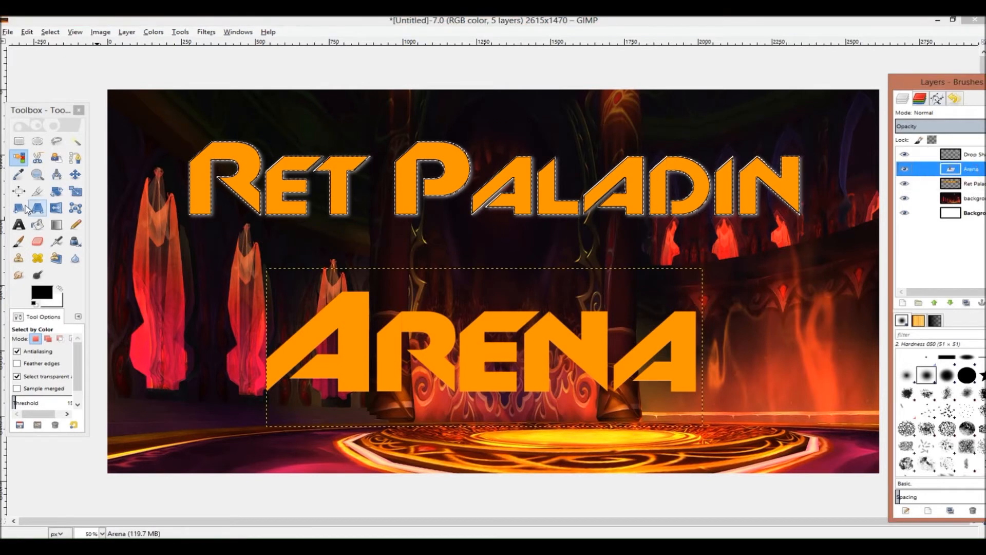
pyautogui.click(21, 158)
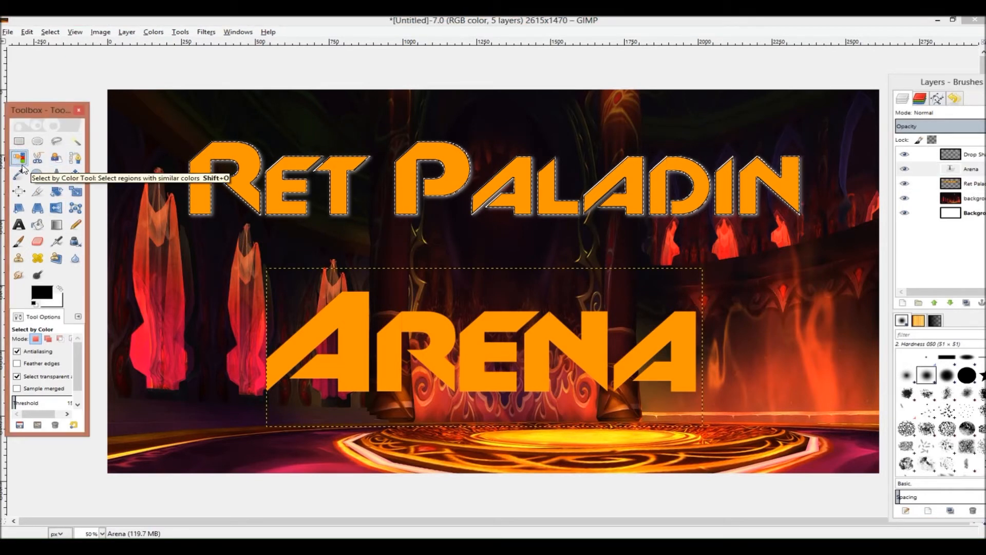
pyautogui.click(978, 169)
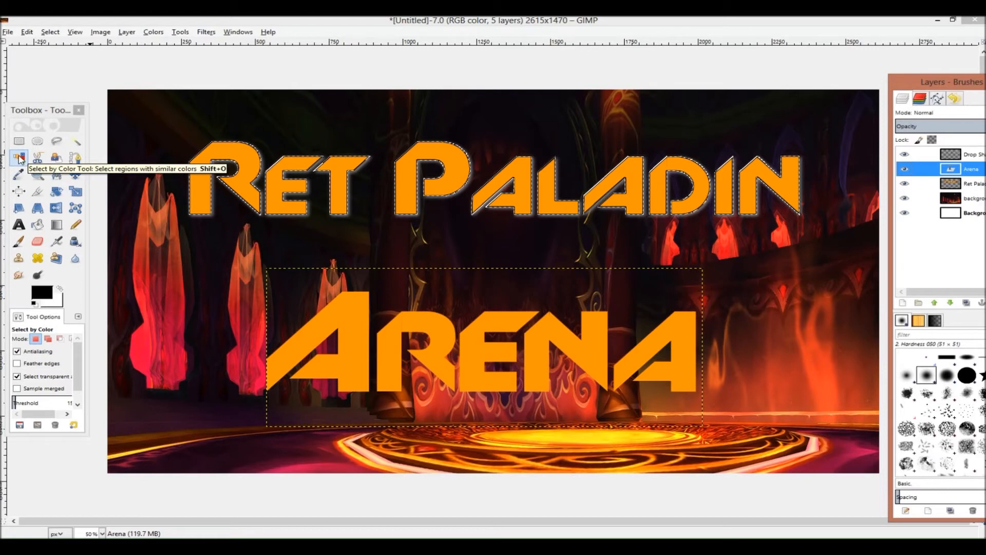
pyautogui.click(329, 322)
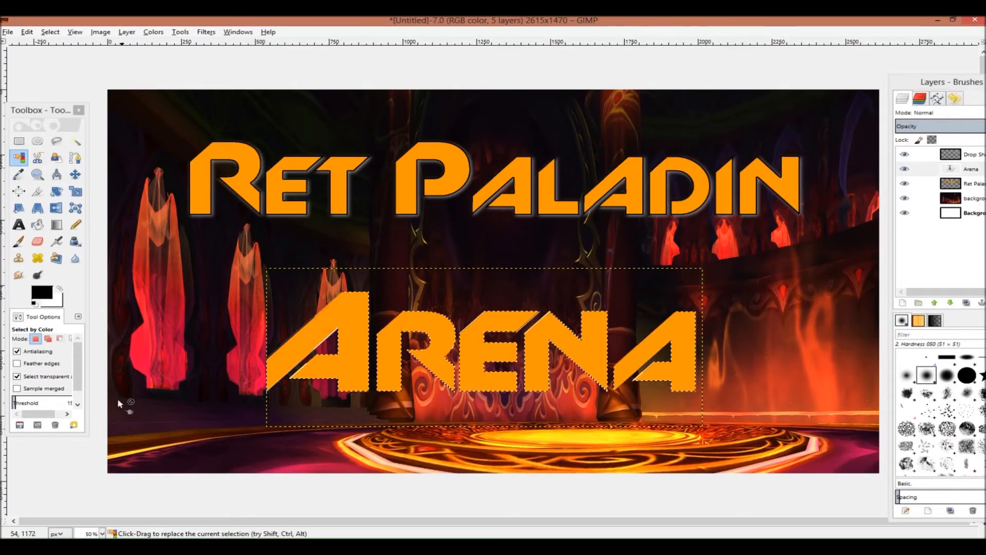
# Stroke the "Arena" letter selection with an 8 px solid black line
pyautogui.click(40, 293)
pyautogui.click(286, 261)
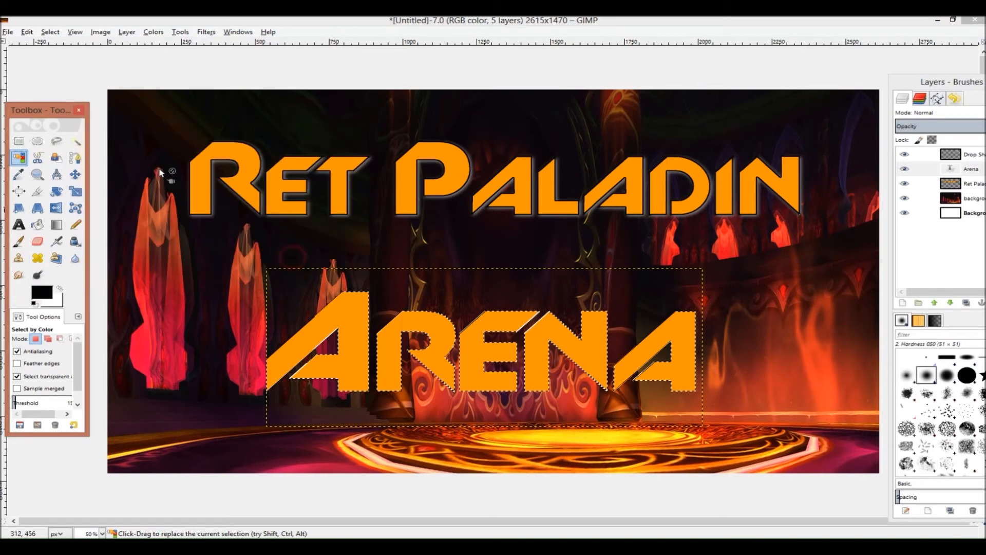
pyautogui.click(27, 32)
pyautogui.click(50, 218)
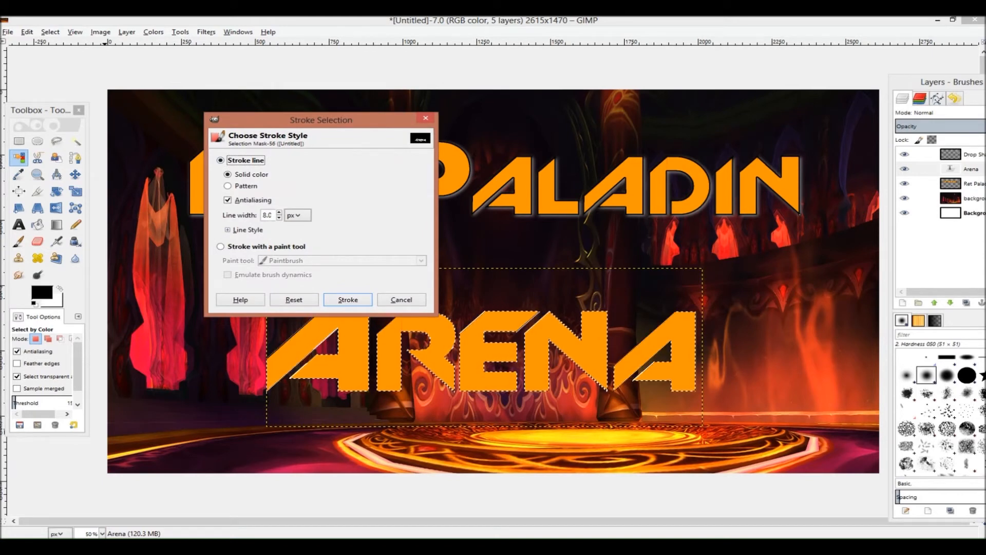
pyautogui.click(347, 300)
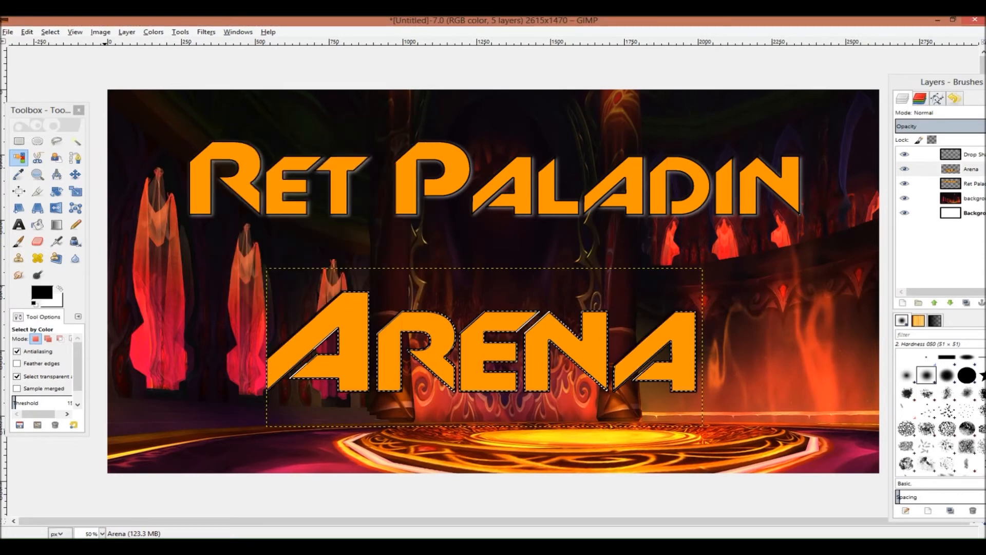
# Apply a Drop Shadow to the "Arena" layer with offsets 4, blur radius 20 and opacity 60
pyautogui.click(183, 33)
pyautogui.click(206, 33)
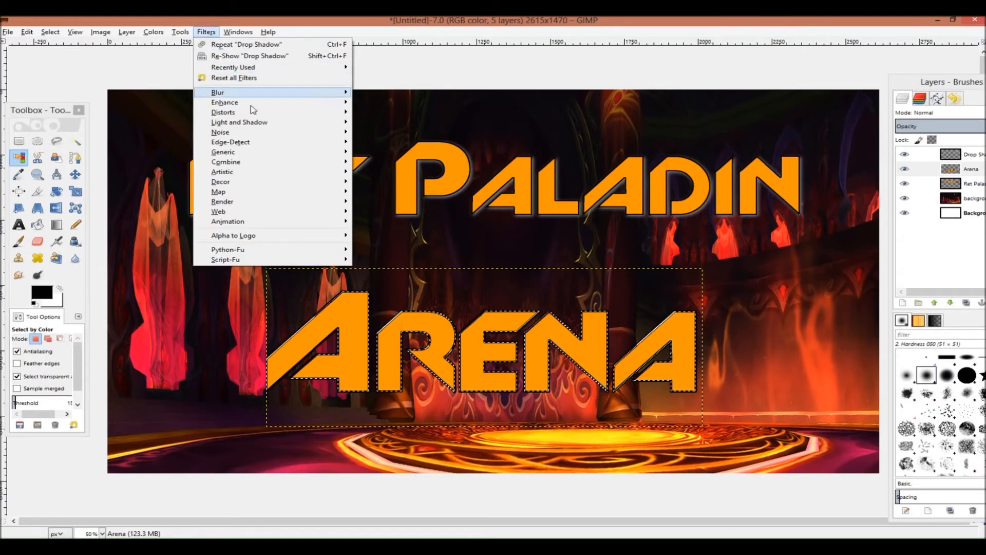
pyautogui.moveTo(255, 122)
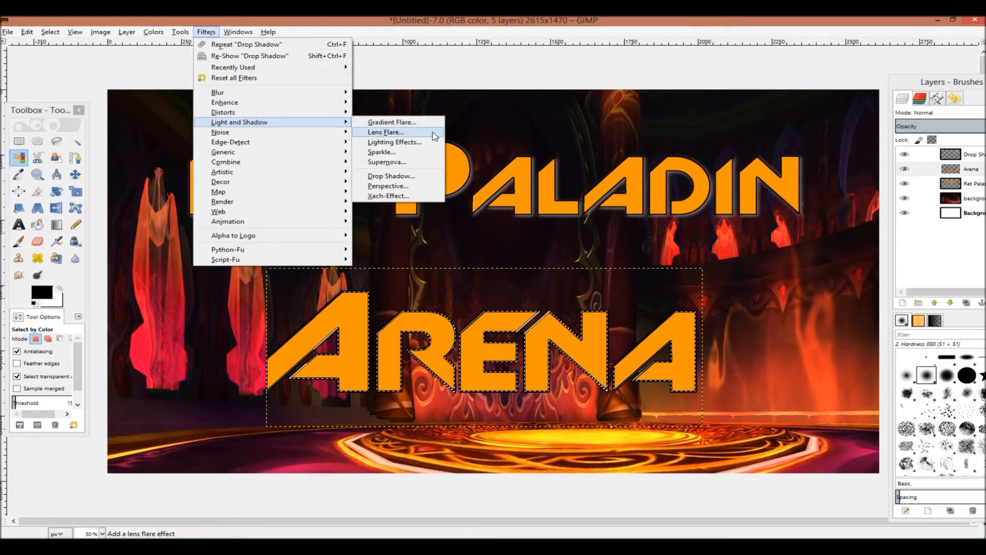
pyautogui.click(411, 176)
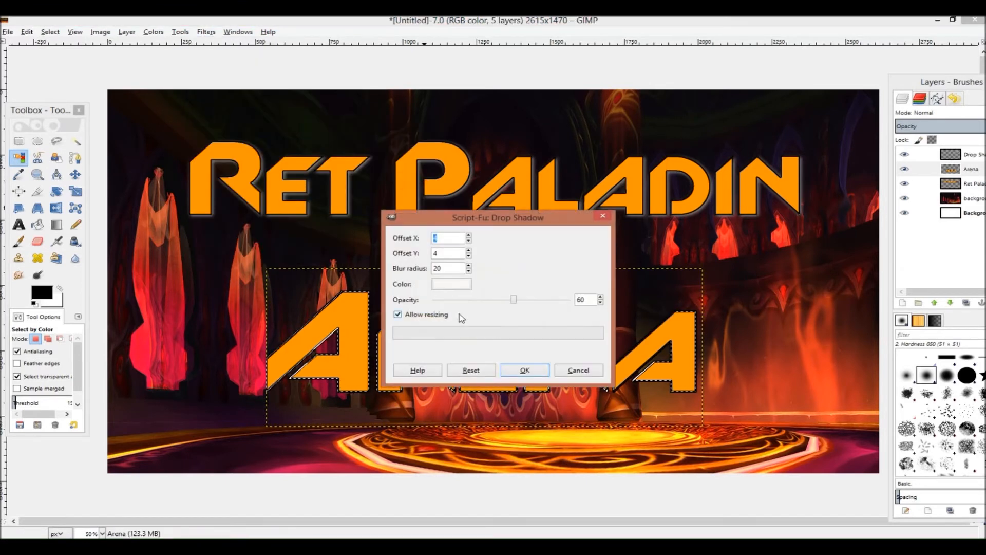
pyautogui.click(525, 369)
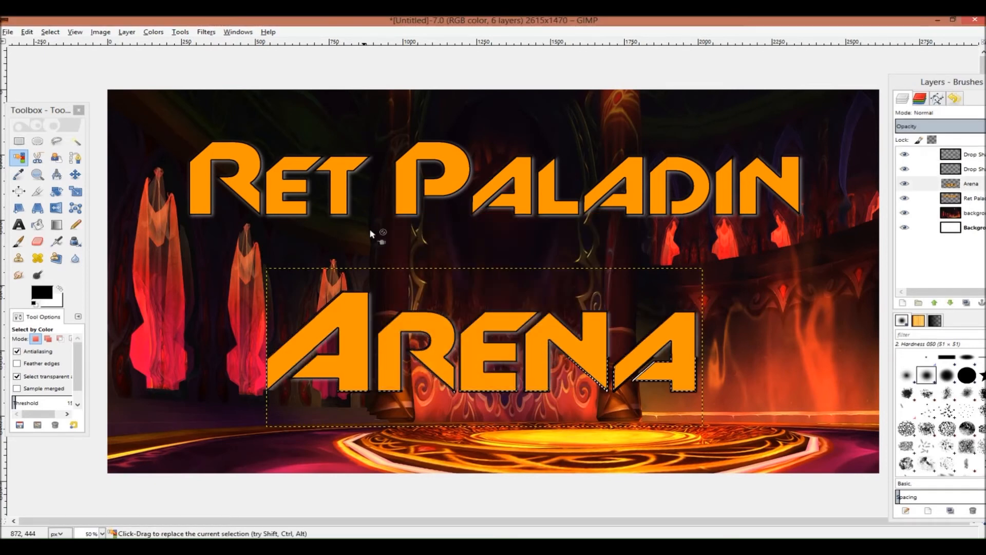
# Switch to the "Ret Paladin" layer and select its letters by colour
pyautogui.click(922, 212)
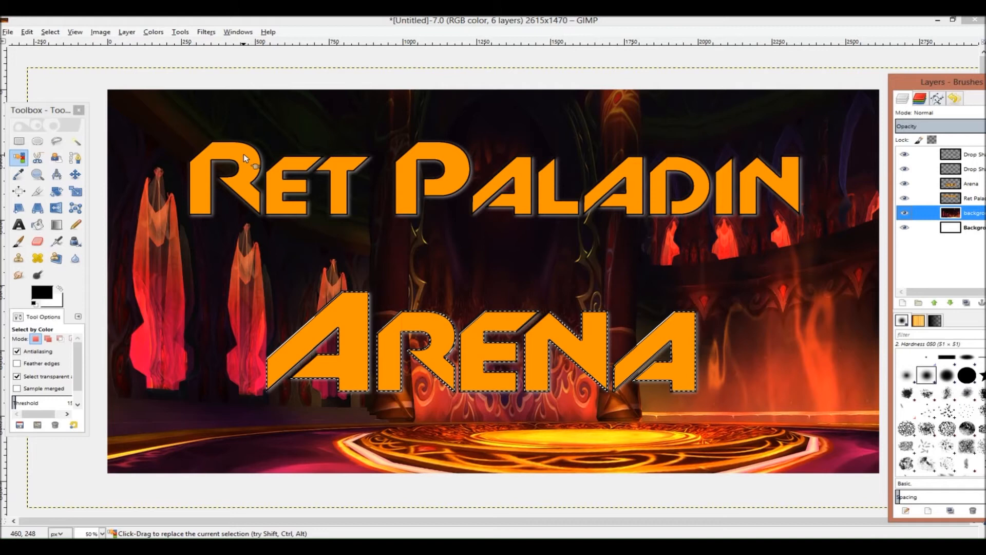
pyautogui.click(983, 199)
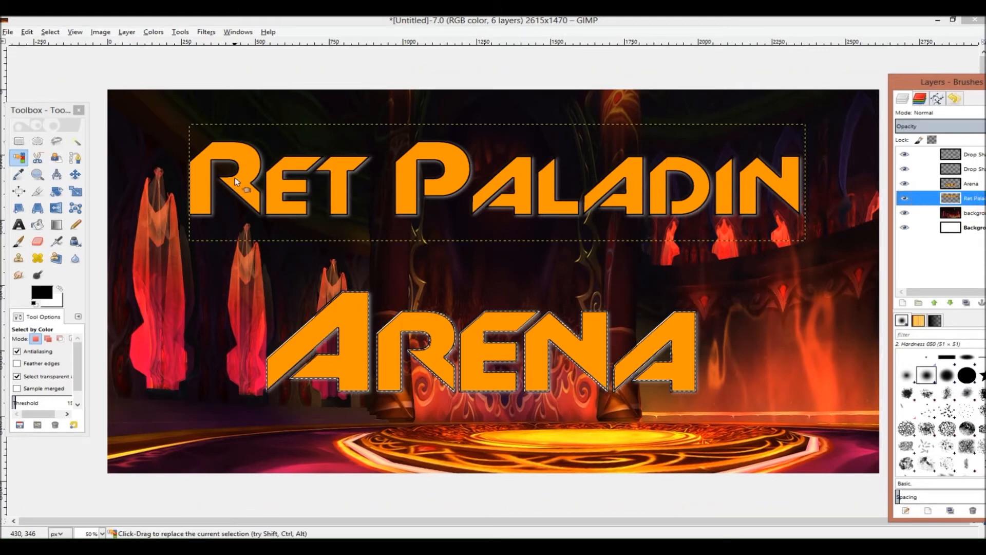
pyautogui.click(239, 151)
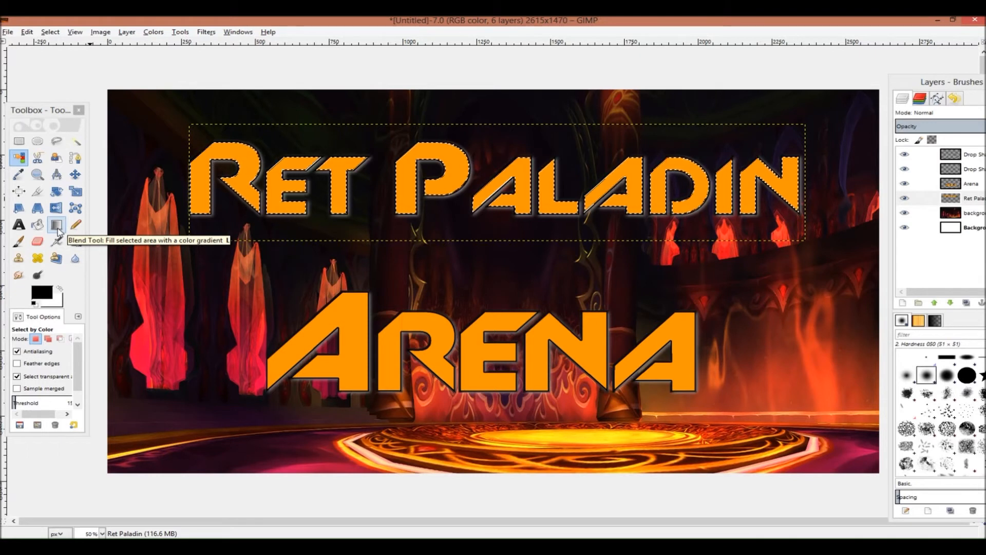
# With the Blend tool, set the foreground to dark red and drag an FG to Transparent gradient upward across the "Ret Paladin" letters
pyautogui.click(57, 226)
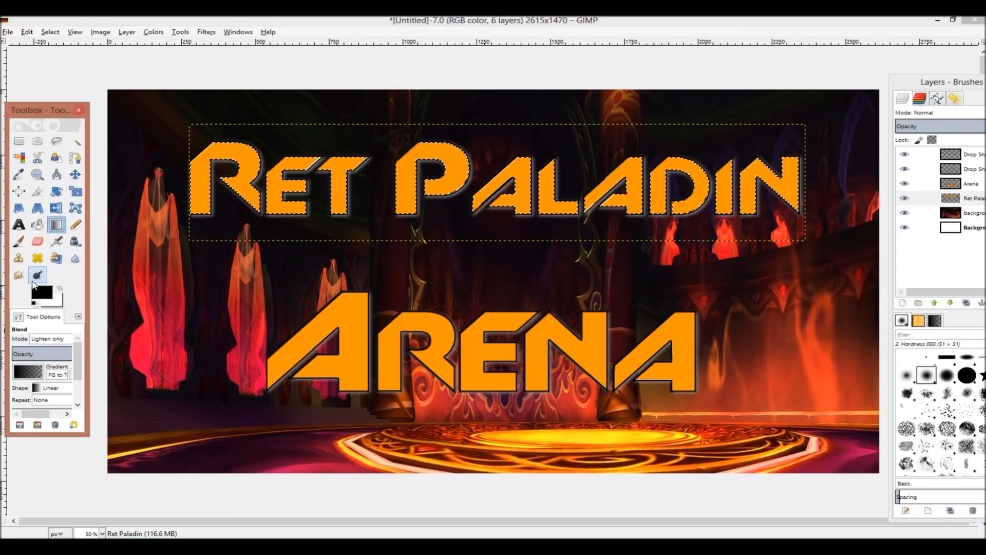
pyautogui.click(44, 297)
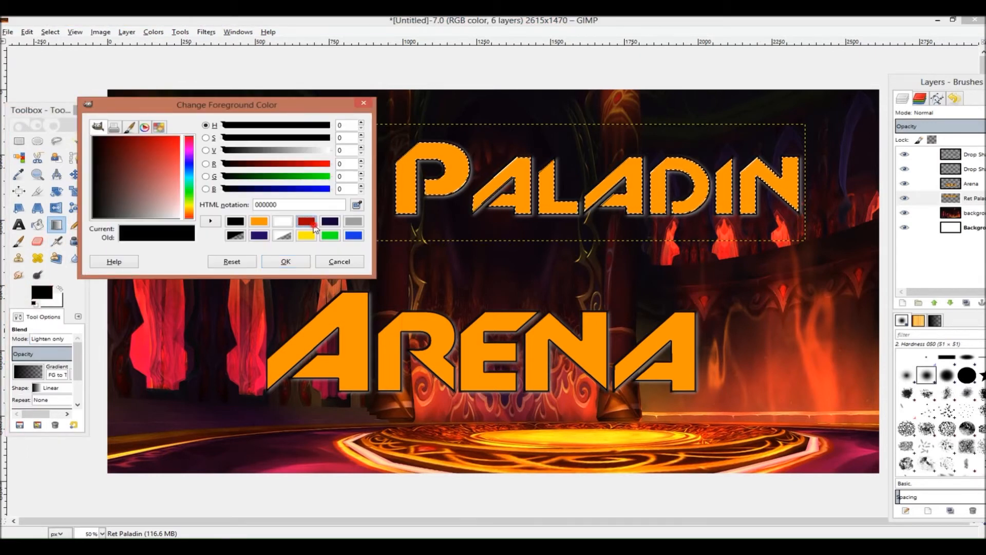
pyautogui.click(314, 225)
pyautogui.click(286, 261)
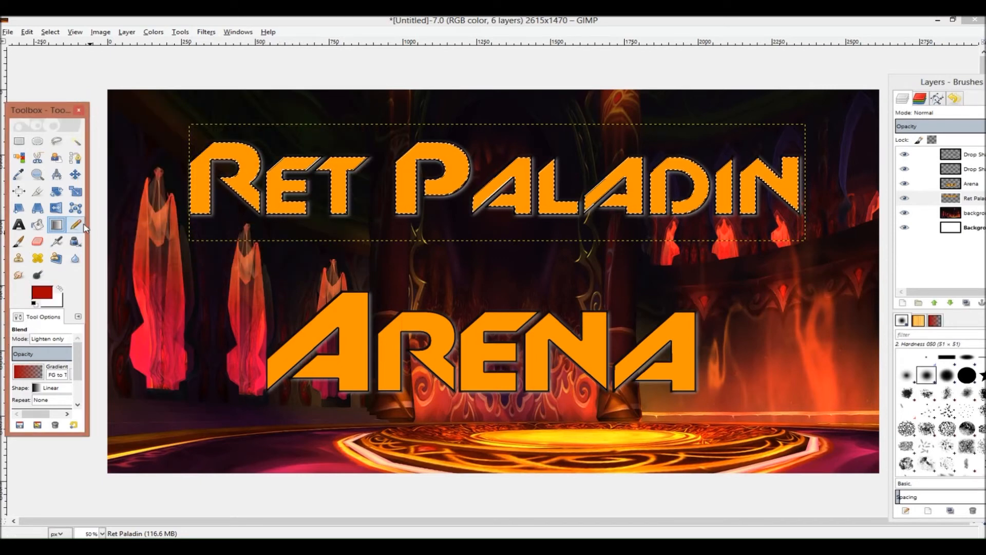
pyautogui.moveTo(86, 223); pyautogui.dragTo(126, 222)
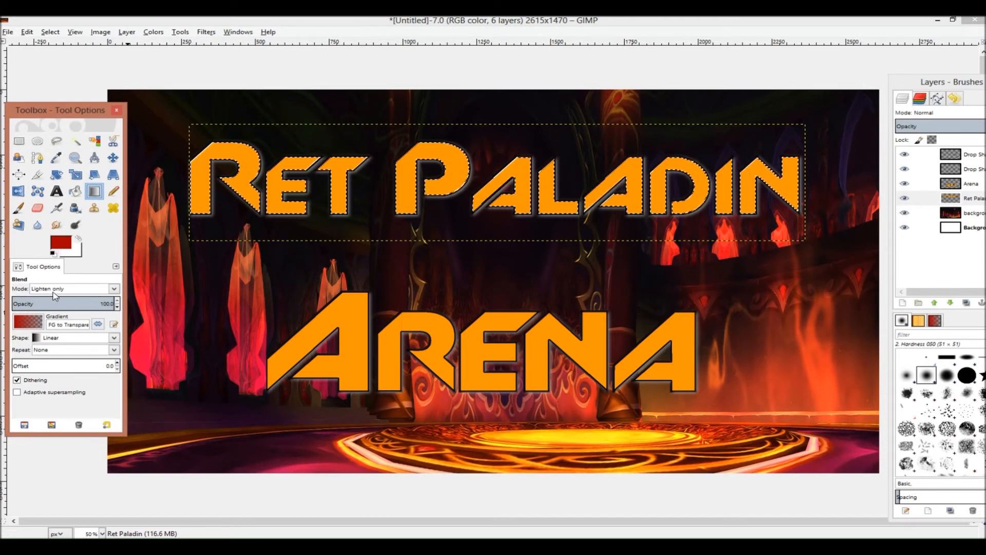
pyautogui.click(29, 322)
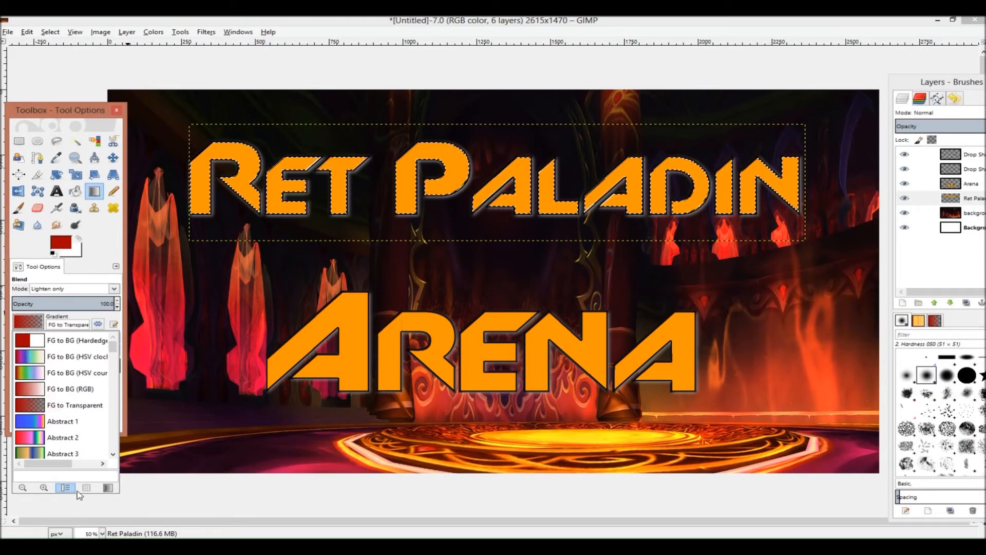
pyautogui.click(40, 293)
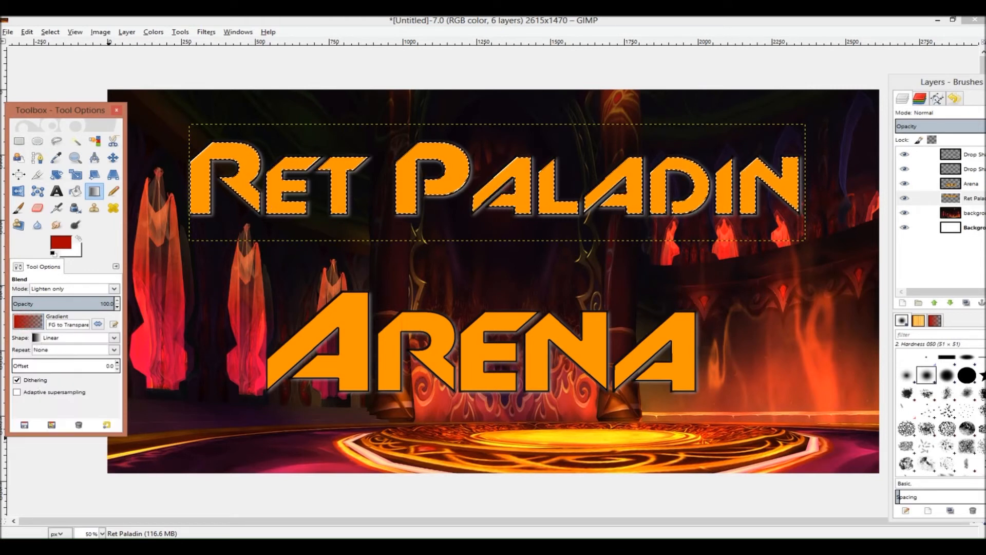
pyautogui.moveTo(450, 226); pyautogui.dragTo(449, 183)
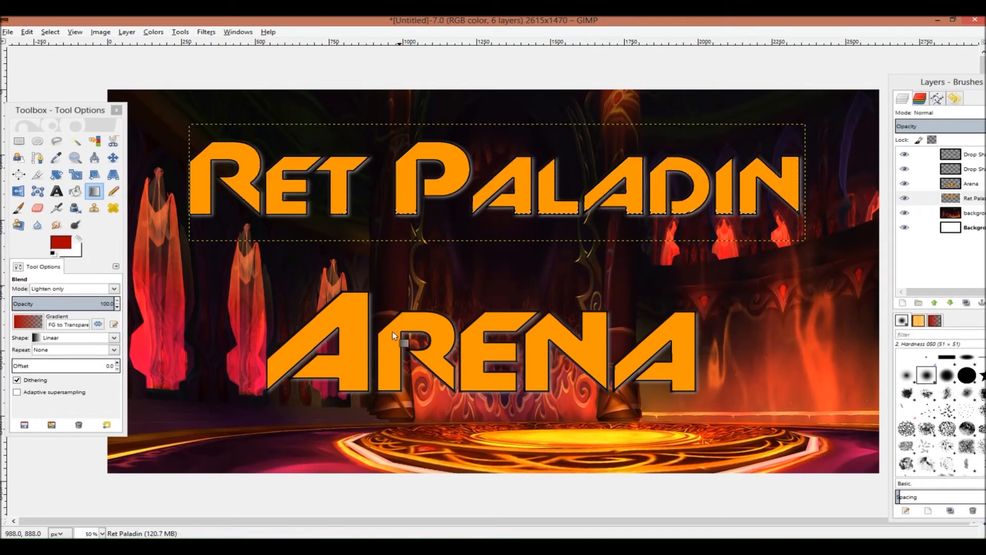
# Switch the blend mode to Darken only and apply red gradients fading upward from the bottom of the "Ret Paladin" letters
pyautogui.click(116, 289)
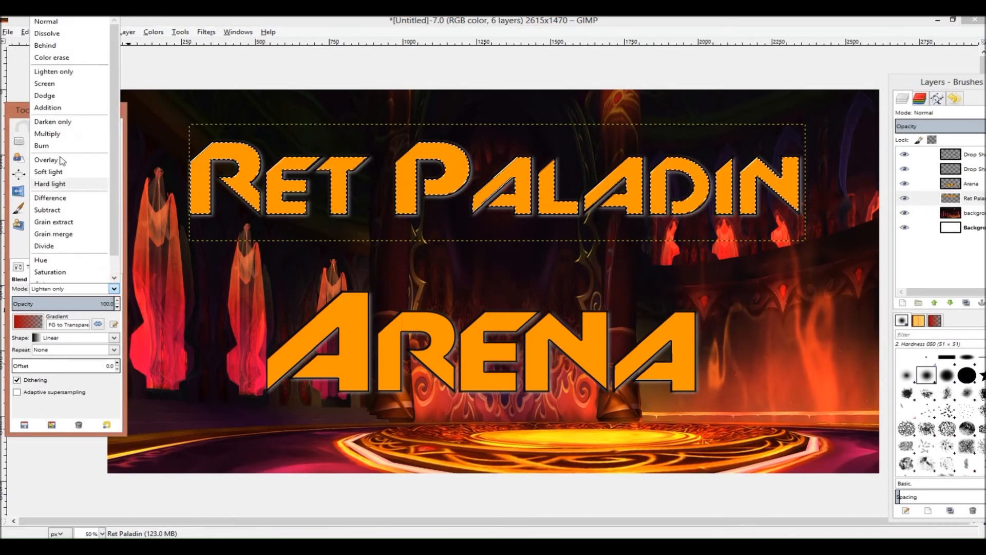
pyautogui.click(66, 123)
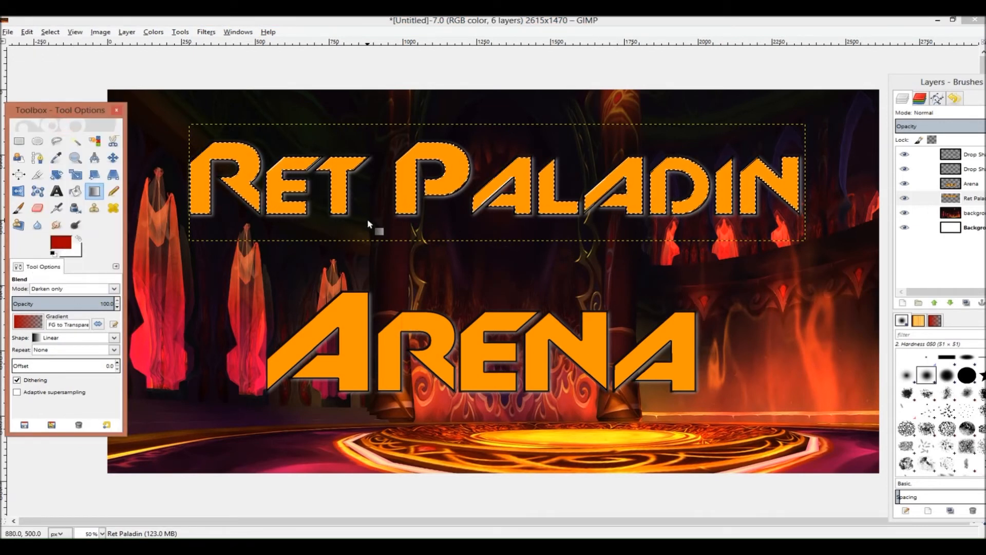
pyautogui.moveTo(342, 224); pyautogui.dragTo(341, 175)
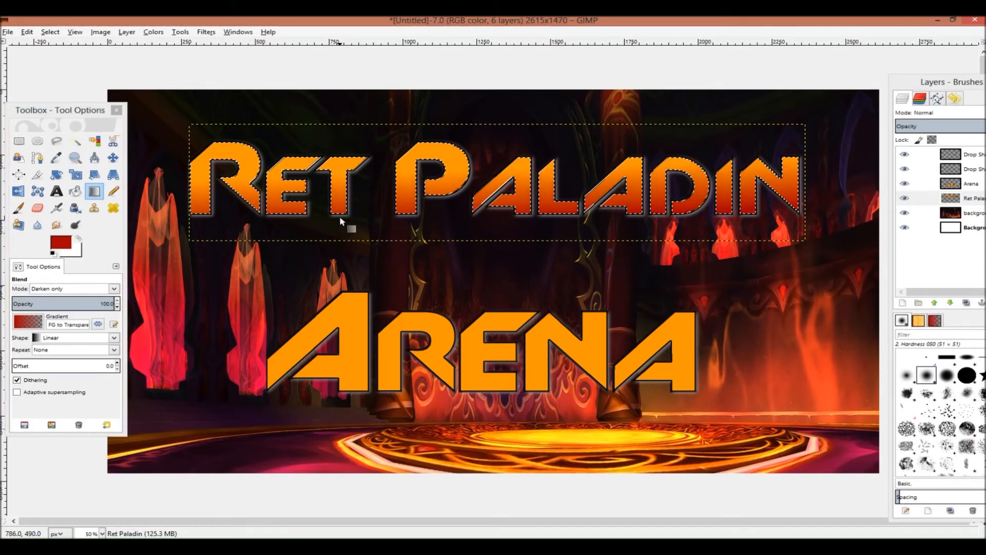
pyautogui.hotkey('ctrl', 'z')
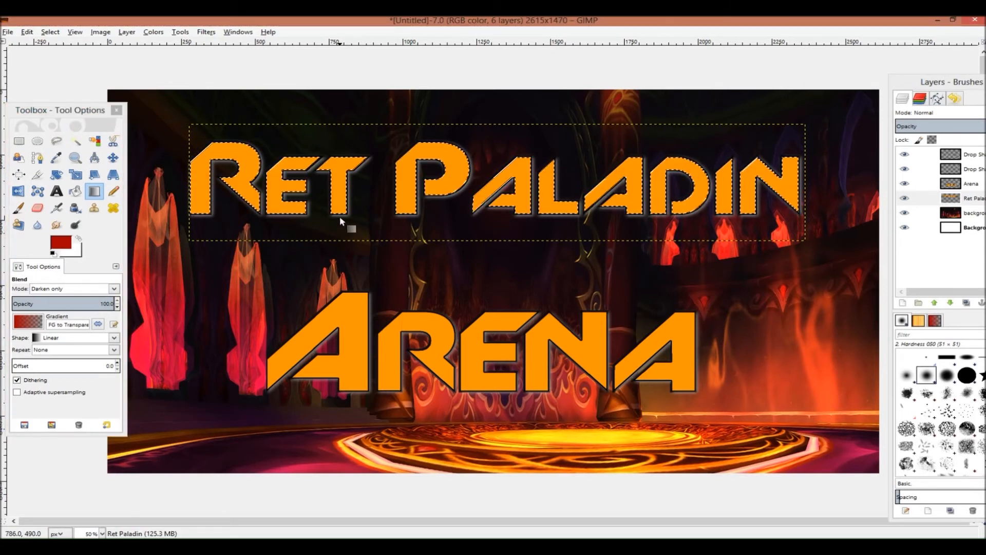
pyautogui.moveTo(414, 235); pyautogui.dragTo(413, 203)
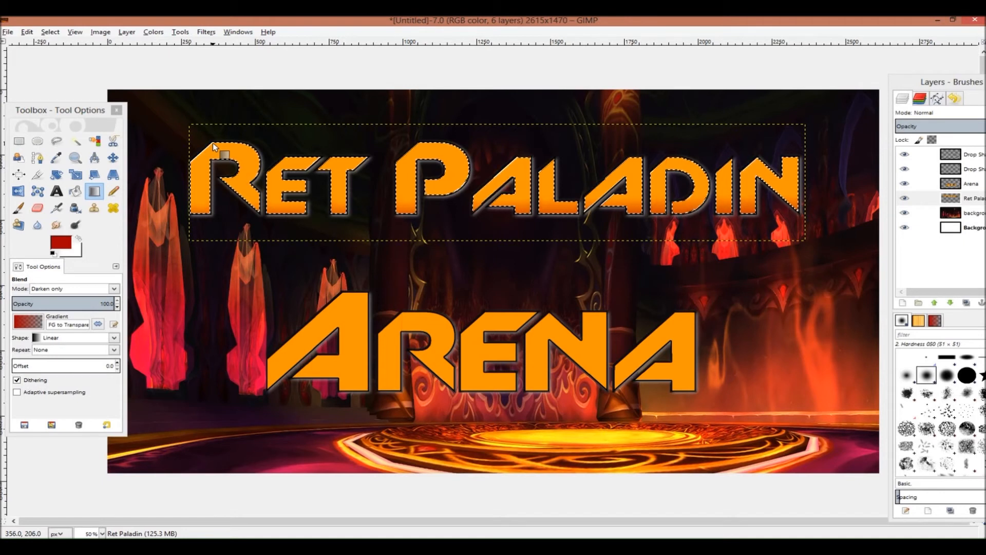
pyautogui.moveTo(411, 237); pyautogui.dragTo(411, 195)
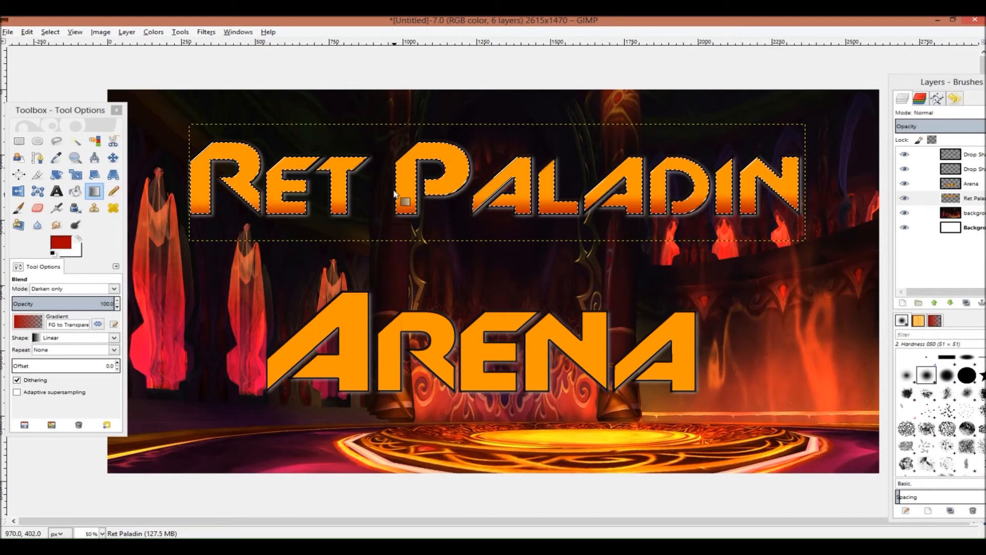
# Add red gradients fading downward from the top edge of the "Ret Paladin" letters
pyautogui.moveTo(406, 132); pyautogui.dragTo(409, 158)
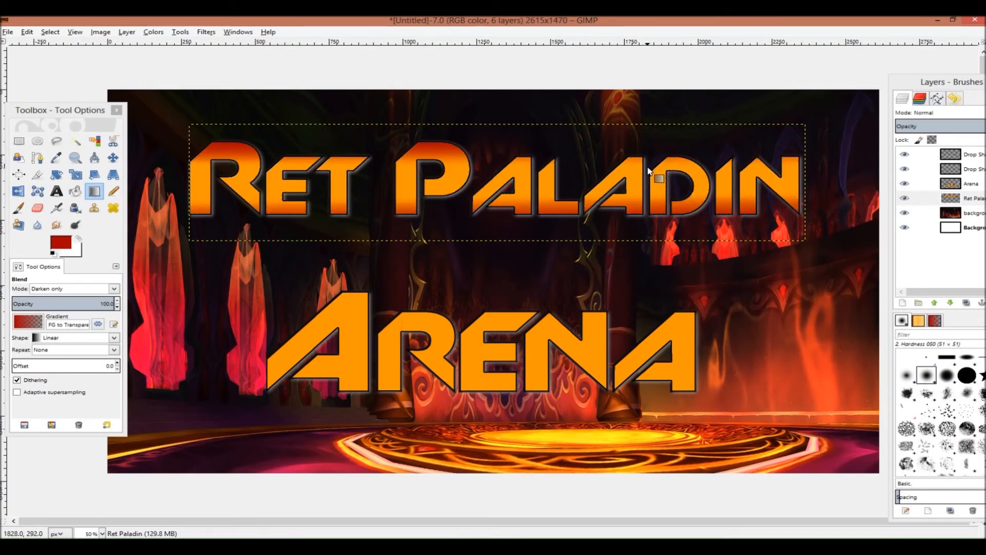
pyautogui.moveTo(572, 159); pyautogui.dragTo(711, 186)
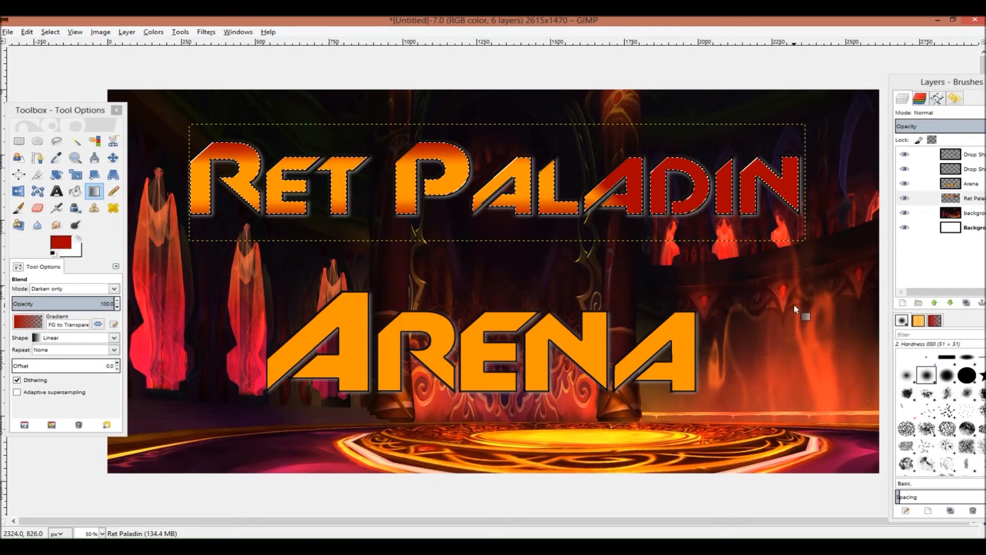
pyautogui.hotkey('ctrl', 'z')
pyautogui.moveTo(640, 132); pyautogui.dragTo(639, 170)
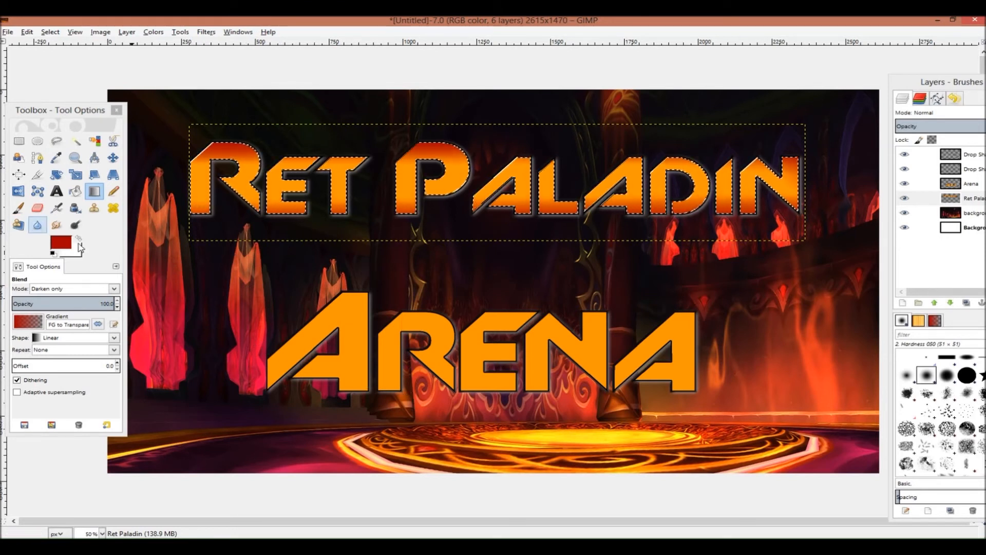
# Set the foreground to white and the mode to Lighten only, then try a diagonal gradient over the end of "Paladin"
pyautogui.click(61, 242)
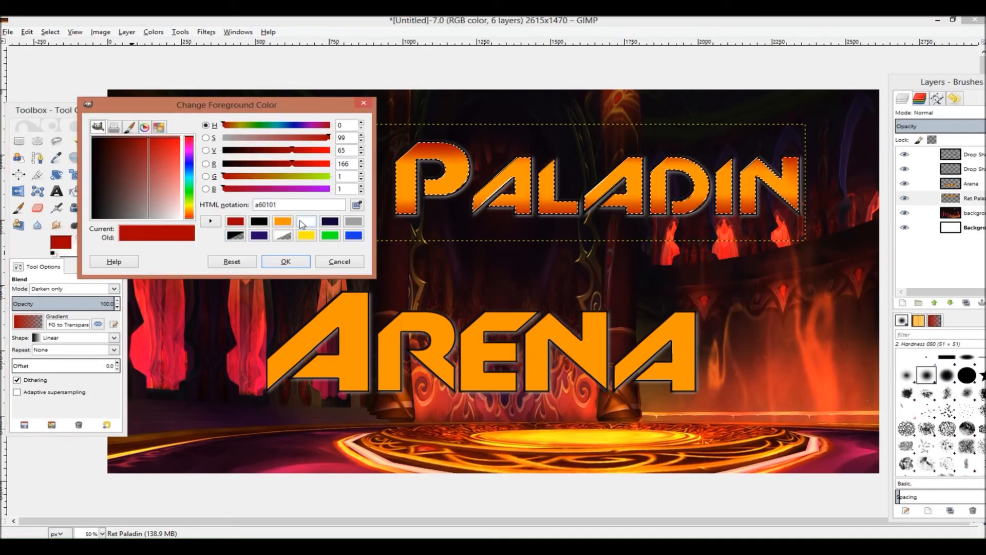
pyautogui.click(302, 224)
pyautogui.click(286, 262)
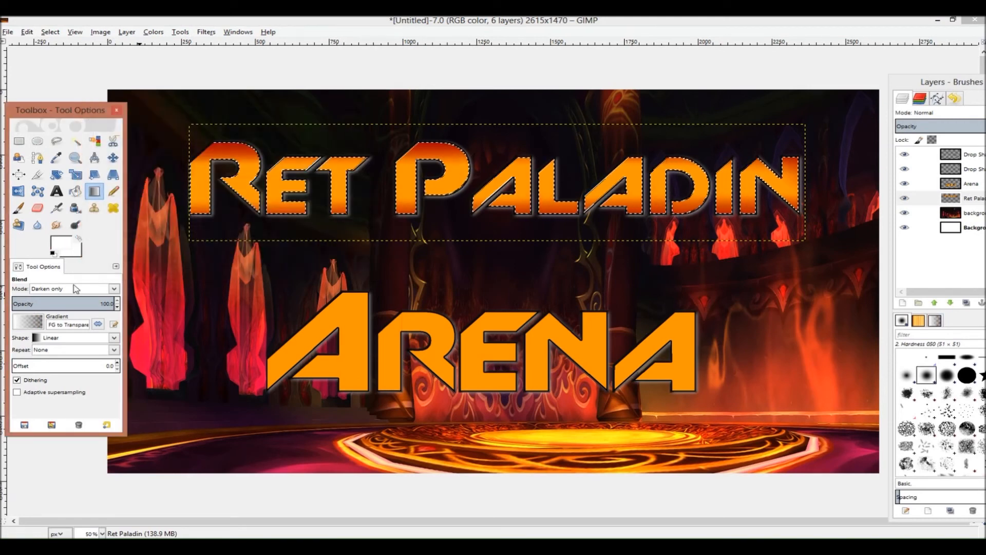
pyautogui.click(114, 289)
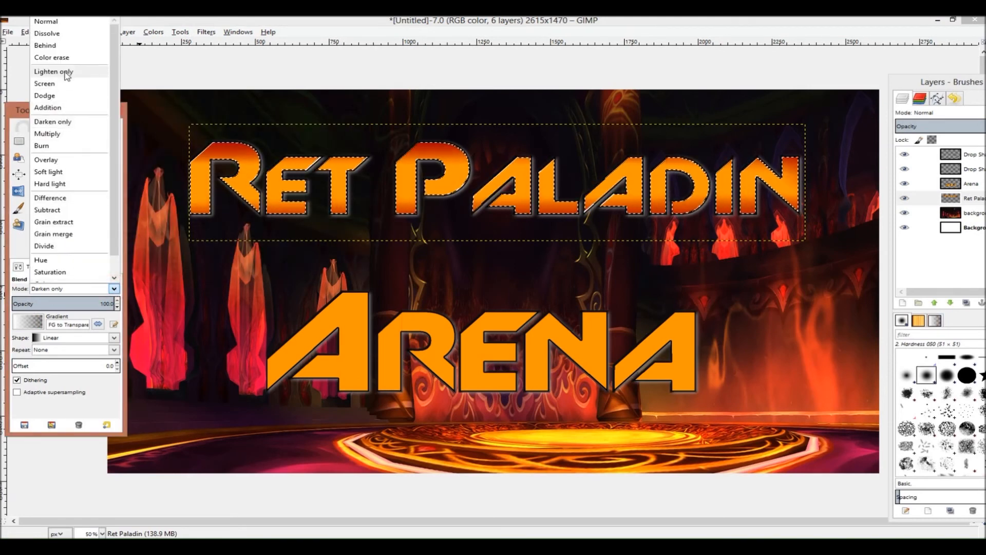
pyautogui.click(64, 67)
pyautogui.moveTo(731, 138); pyautogui.dragTo(696, 170)
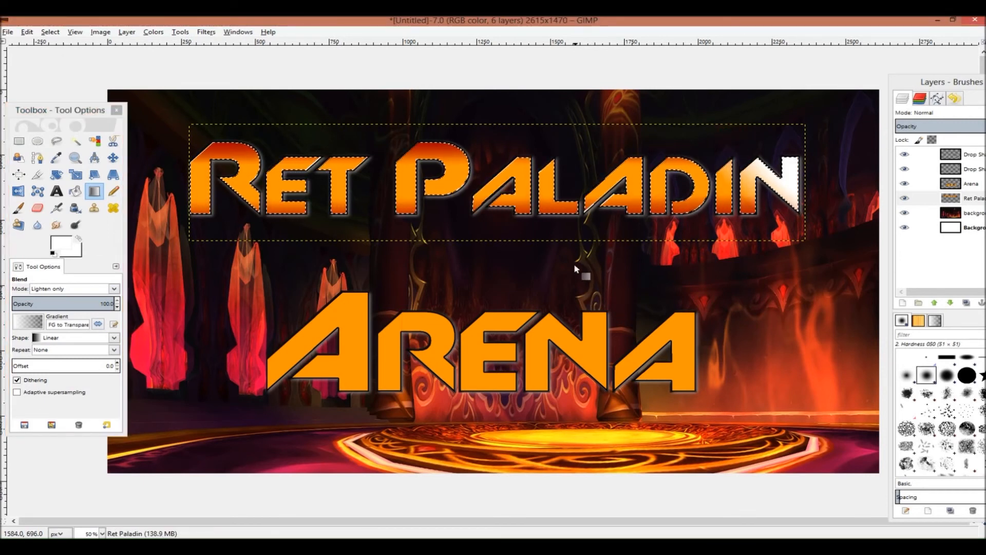
pyautogui.hotkey('ctrl', 'z')
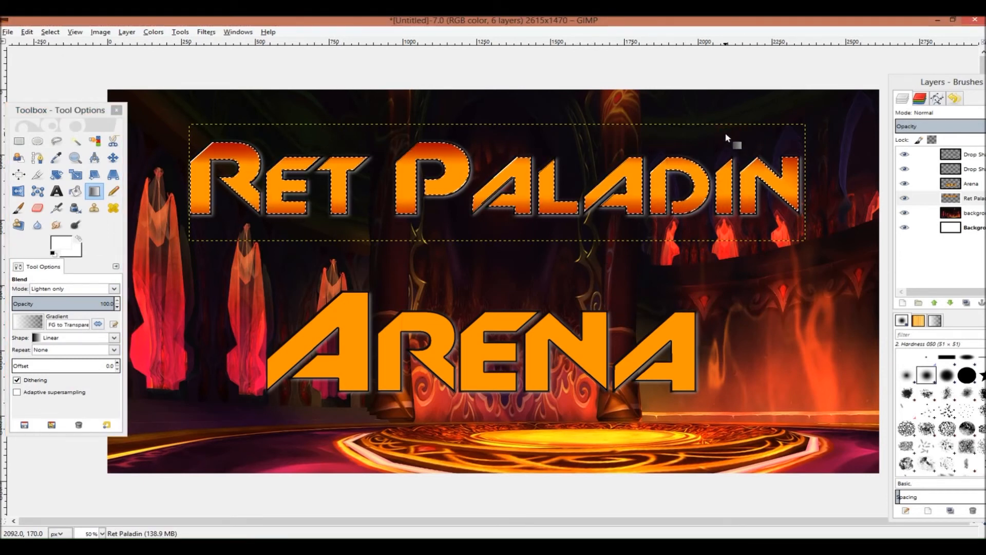
# Drag white Lighten only gradients downward from the top of the "Ret Paladin" letters, undoing one stray stroke
pyautogui.moveTo(660, 110); pyautogui.dragTo(651, 156)
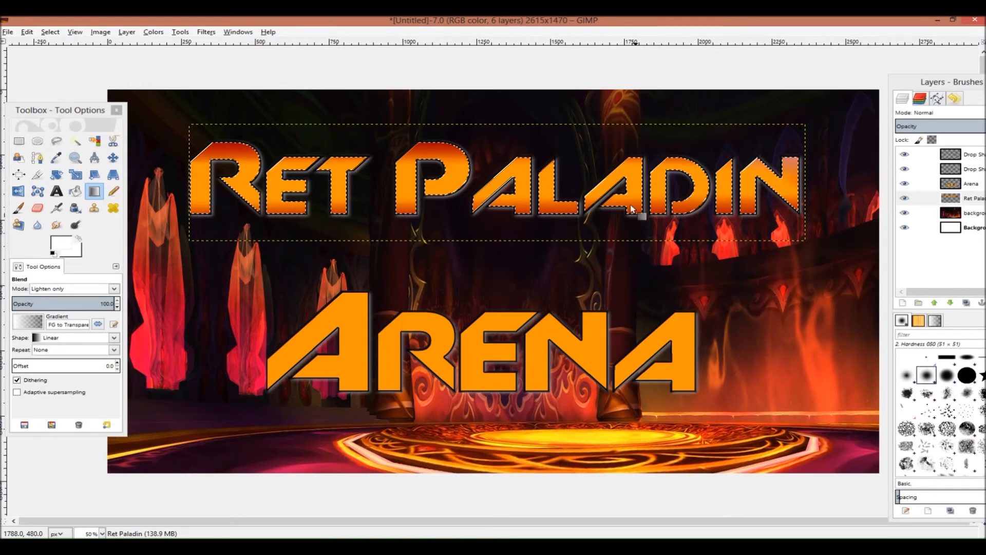
pyautogui.moveTo(417, 105); pyautogui.dragTo(420, 141)
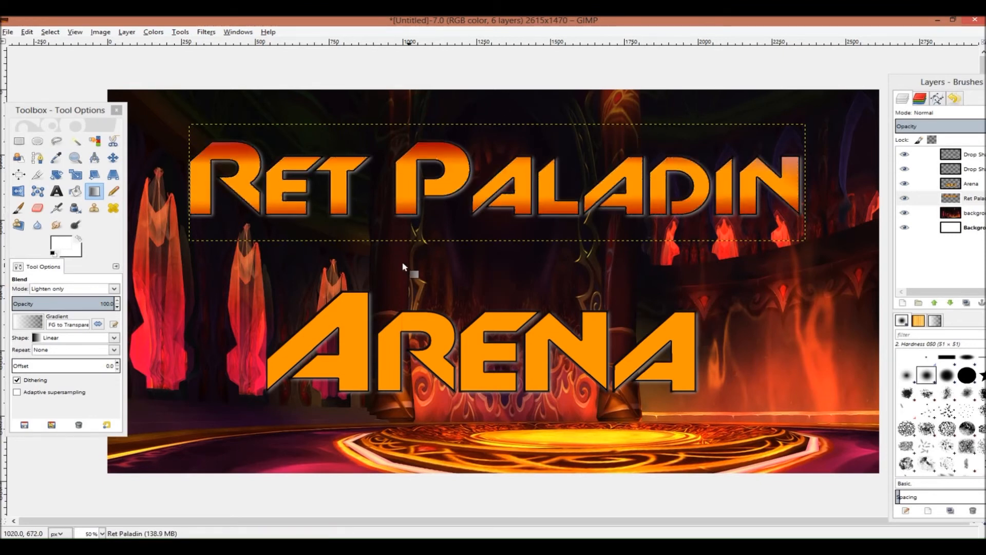
pyautogui.moveTo(207, 97); pyautogui.dragTo(247, 150)
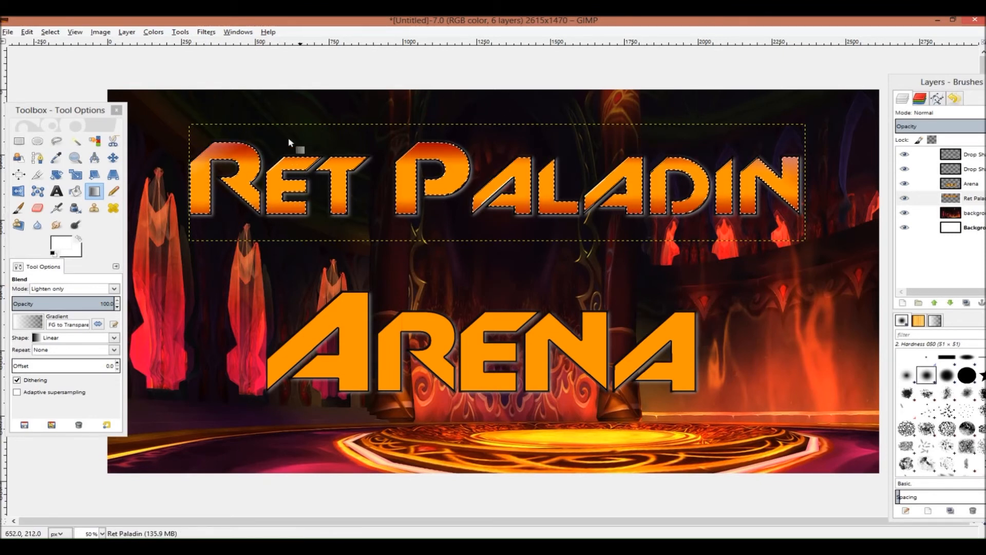
pyautogui.moveTo(187, 118); pyautogui.dragTo(213, 159)
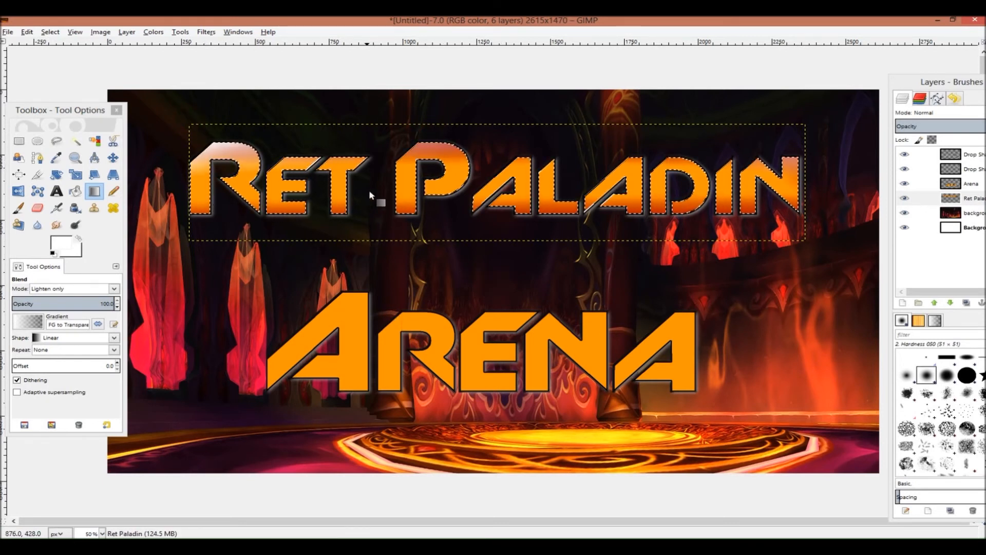
pyautogui.hotkey('ctrl', 'z')
pyautogui.moveTo(448, 99); pyautogui.dragTo(446, 143)
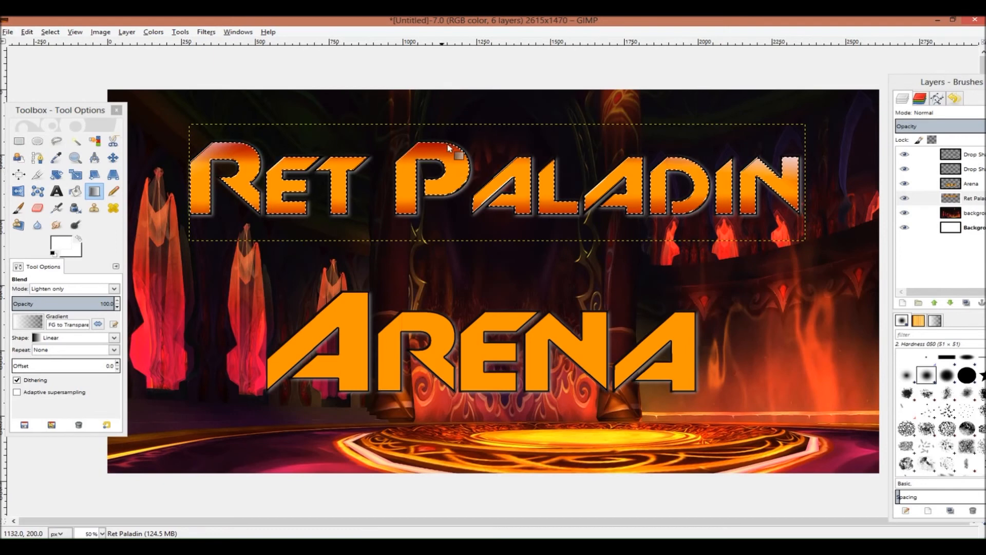
# Add white gradients fading upward from the bottom of the "Ret Paladin" letters, undoing the unwanted attempts
pyautogui.moveTo(272, 264); pyautogui.dragTo(310, 206)
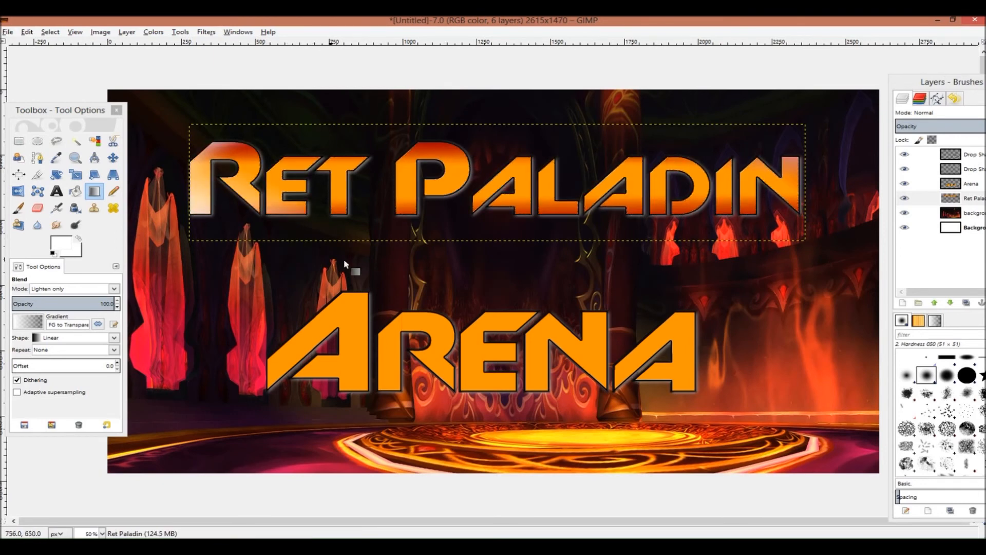
pyautogui.moveTo(511, 276); pyautogui.dragTo(511, 205)
pyautogui.moveTo(799, 252); pyautogui.dragTo(732, 216)
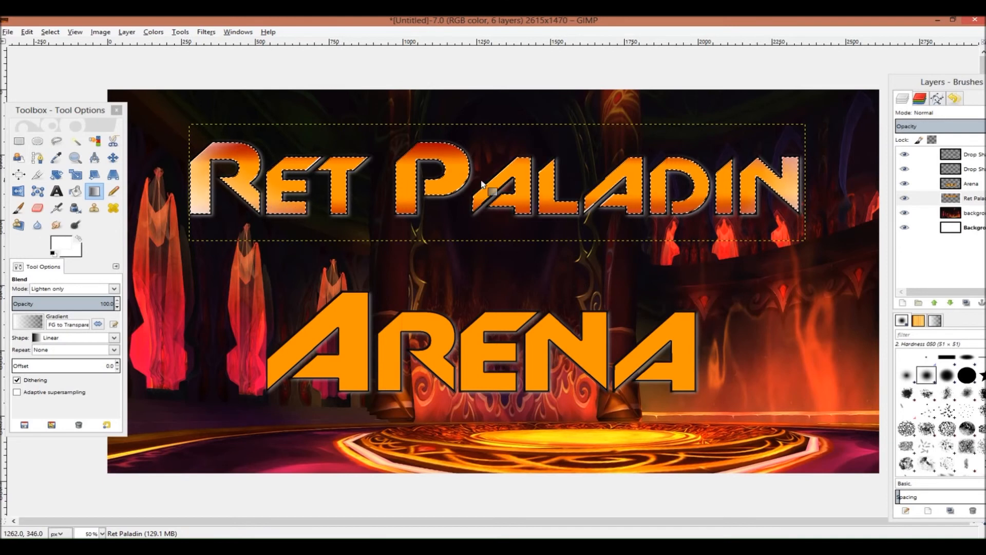
pyautogui.moveTo(408, 105); pyautogui.dragTo(422, 153)
pyautogui.hotkey('ctrl', 'z')
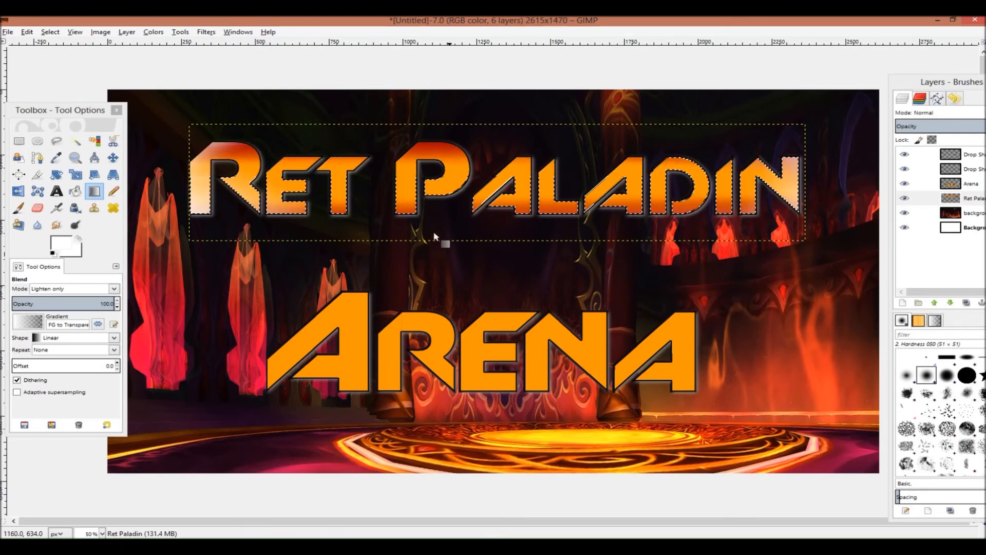
pyautogui.moveTo(553, 110); pyautogui.dragTo(470, 211)
pyautogui.hotkey('ctrl', 'z')
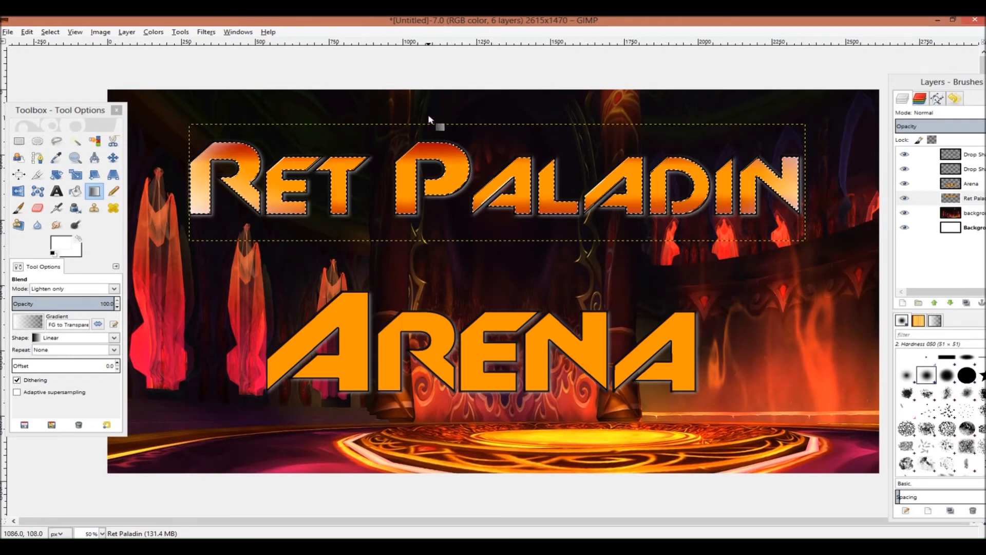
pyautogui.moveTo(473, 285); pyautogui.dragTo(481, 218)
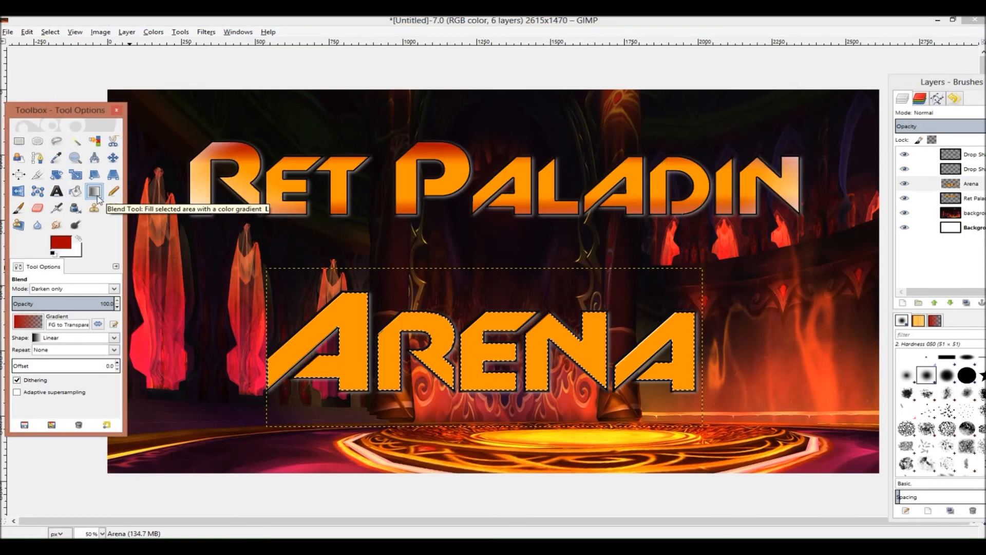
# On the "Arena" letters, apply dark red Darken only gradients fading upward from the bottom edge
pyautogui.click(114, 289)
pyautogui.click(115, 291)
pyautogui.moveTo(479, 431); pyautogui.dragTo(476, 362)
pyautogui.moveTo(319, 427); pyautogui.dragTo(329, 390)
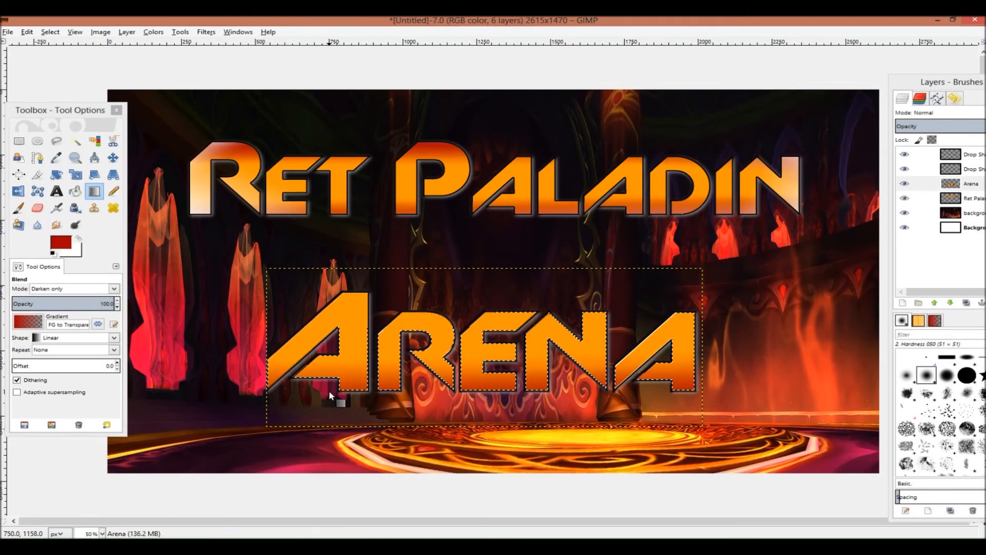
# Add dark red gradients fading downward from the top edge of the "Arena" letters
pyautogui.moveTo(471, 229); pyautogui.dragTo(472, 301)
pyautogui.moveTo(367, 248); pyautogui.dragTo(370, 309)
pyautogui.moveTo(459, 259); pyautogui.dragTo(462, 336)
pyautogui.moveTo(693, 267); pyautogui.dragTo(676, 378)
pyautogui.moveTo(623, 248); pyautogui.dragTo(635, 323)
pyautogui.moveTo(664, 257); pyautogui.dragTo(675, 329)
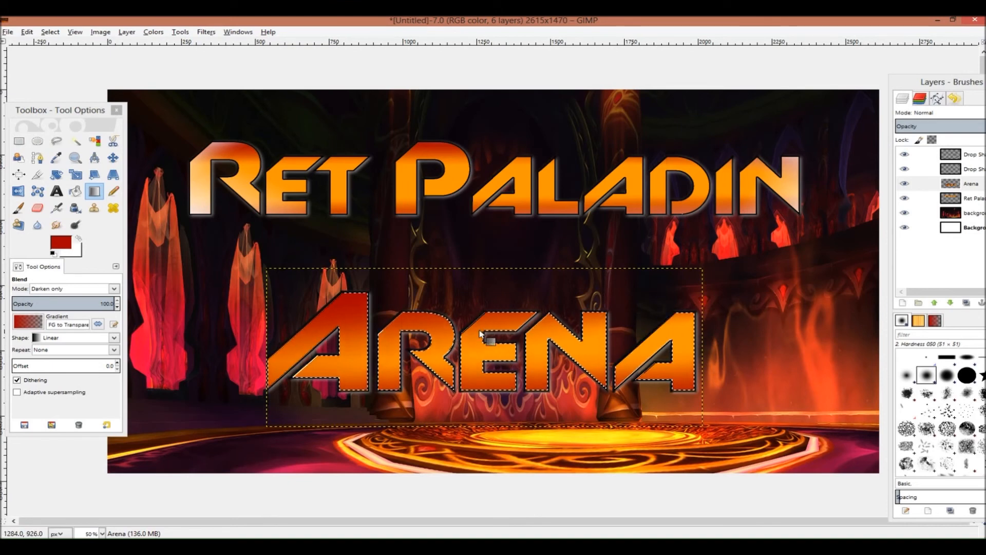
# Set the foreground colour to white and switch the blend mode to Lighten only
pyautogui.click(61, 246)
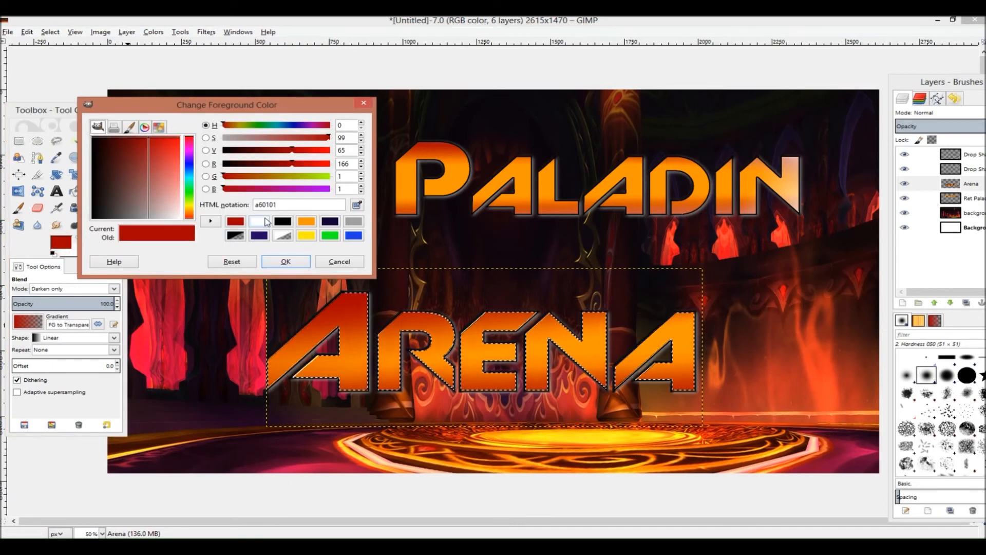
pyautogui.click(259, 220)
pyautogui.click(285, 262)
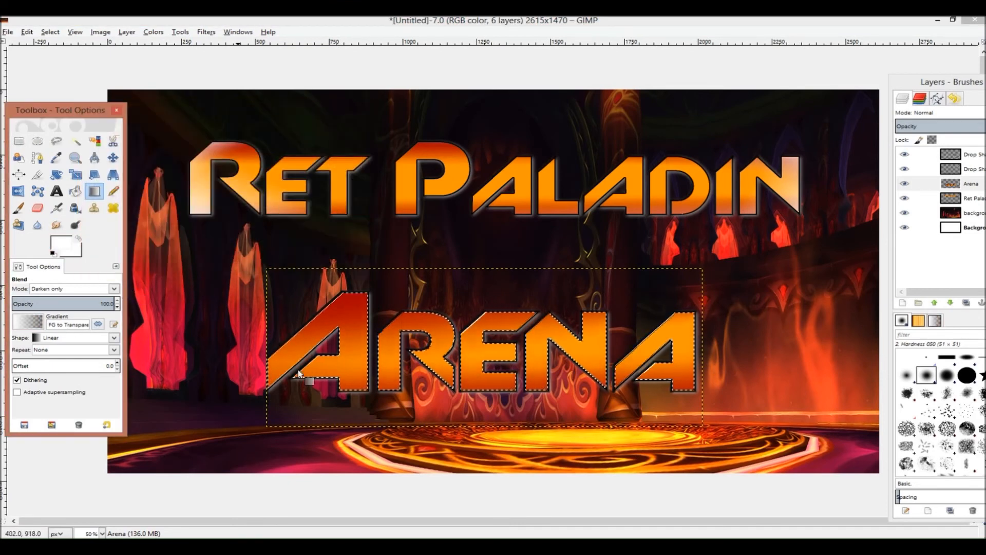
pyautogui.click(114, 289)
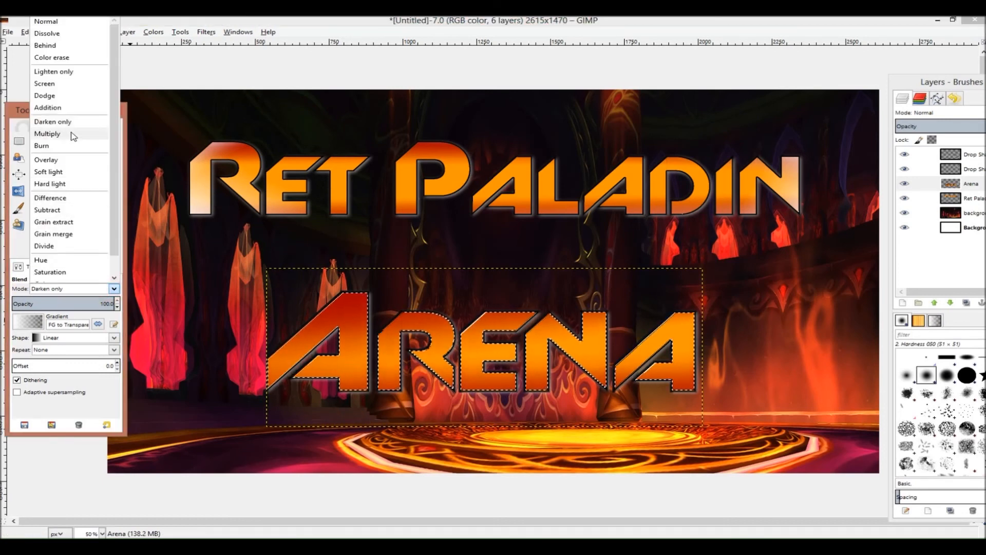
pyautogui.click(70, 71)
# Add white highlight gradients across the "Arena" letters, undo the last one, then switch to Fuzzy Select and activate the background layer
pyautogui.moveTo(254, 442); pyautogui.dragTo(311, 409)
pyautogui.moveTo(333, 442); pyautogui.dragTo(355, 385)
pyautogui.moveTo(755, 280); pyautogui.dragTo(619, 383)
pyautogui.moveTo(301, 263); pyautogui.dragTo(349, 308)
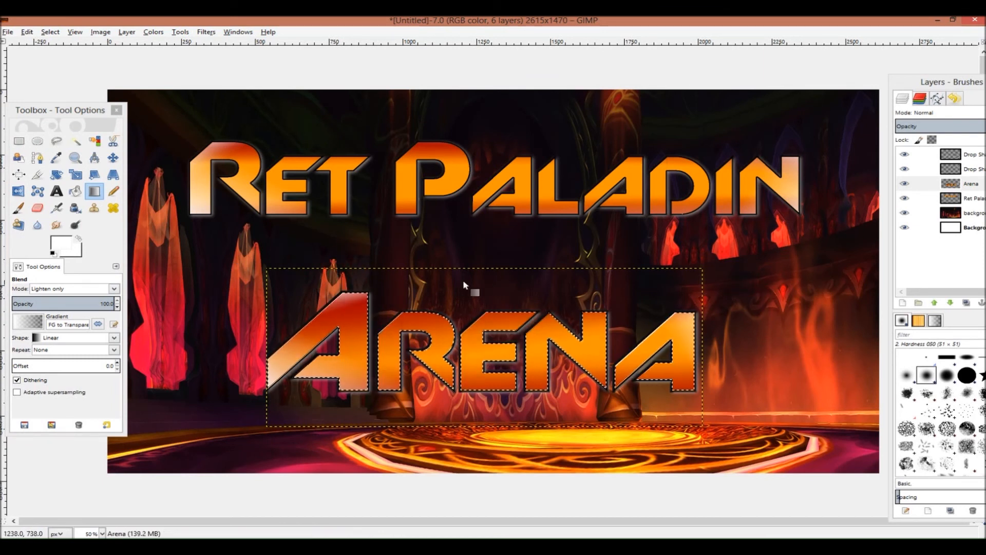
pyautogui.hotkey('ctrl', 'z')
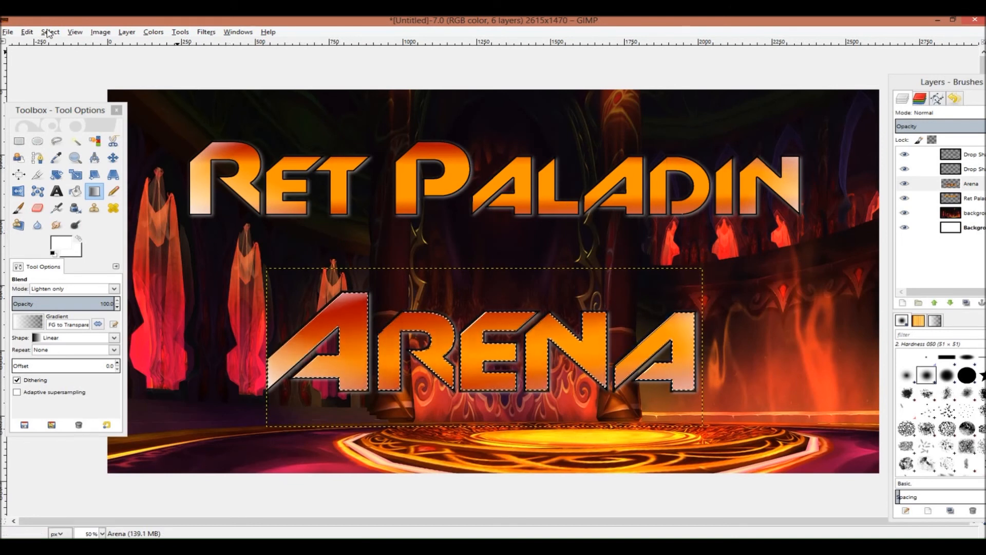
pyautogui.click(75, 140)
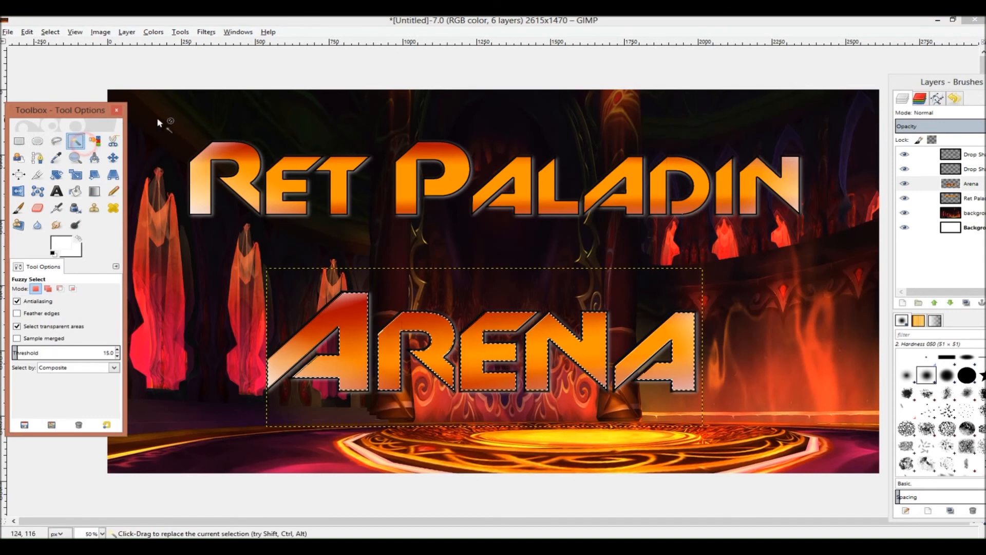
pyautogui.click(977, 215)
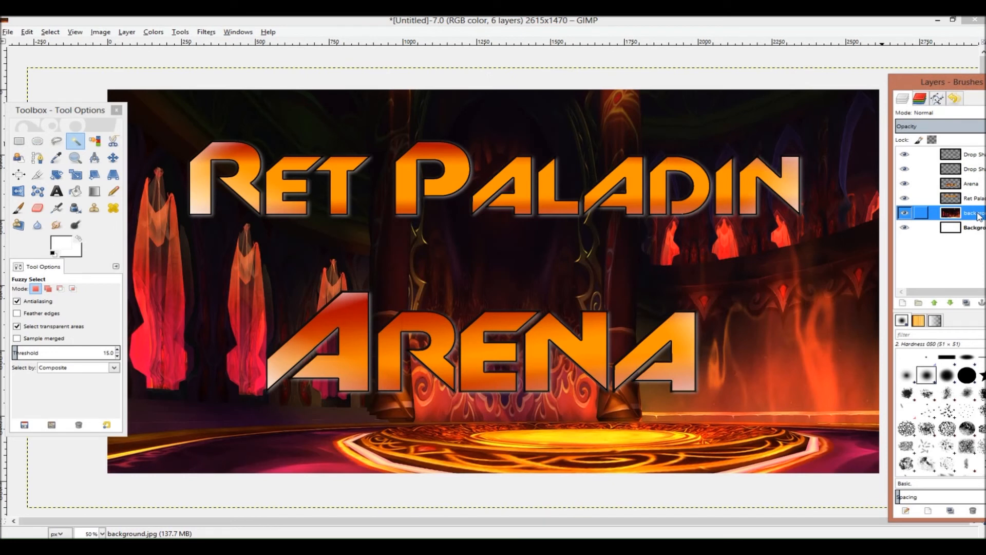
# Export the image to the Desktop as tut.jpg with JPEG image as the file type at quality 90
pyautogui.click(8, 32)
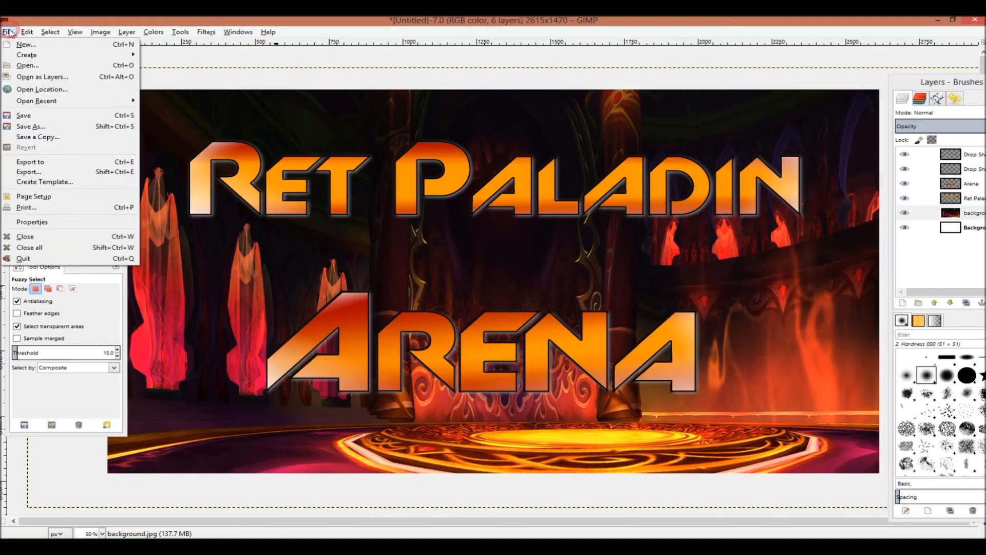
pyautogui.click(44, 171)
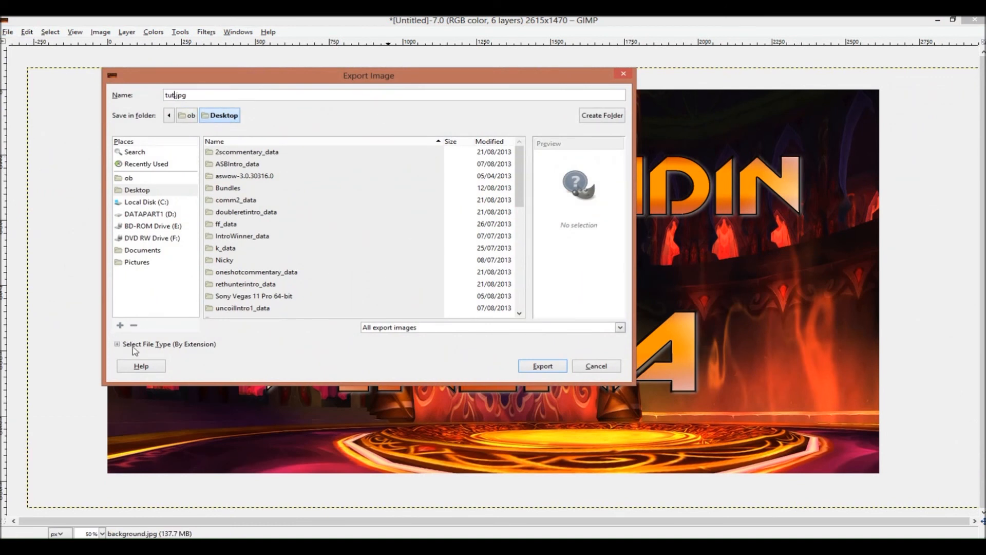
pyautogui.click(117, 344)
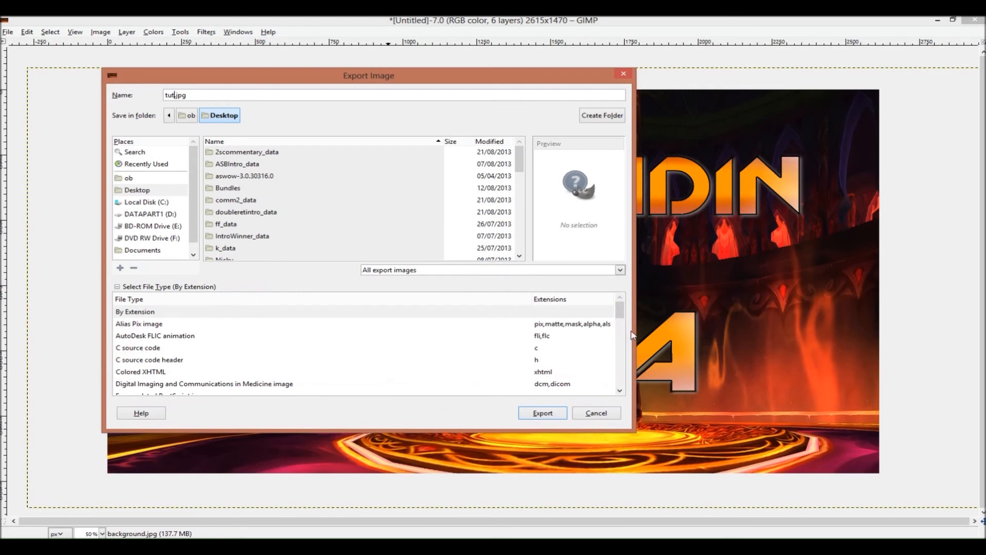
pyautogui.moveTo(623, 317); pyautogui.dragTo(625, 343)
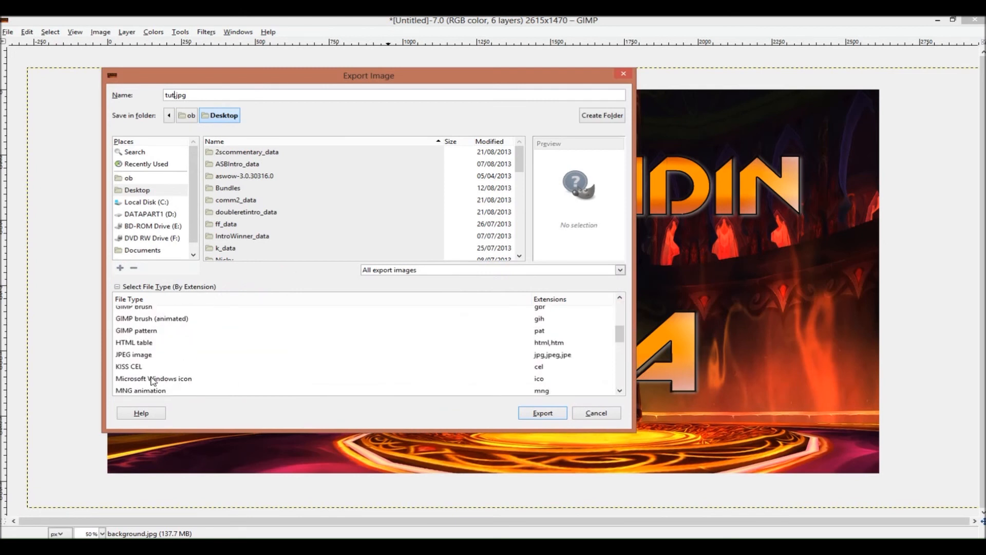
pyautogui.click(146, 355)
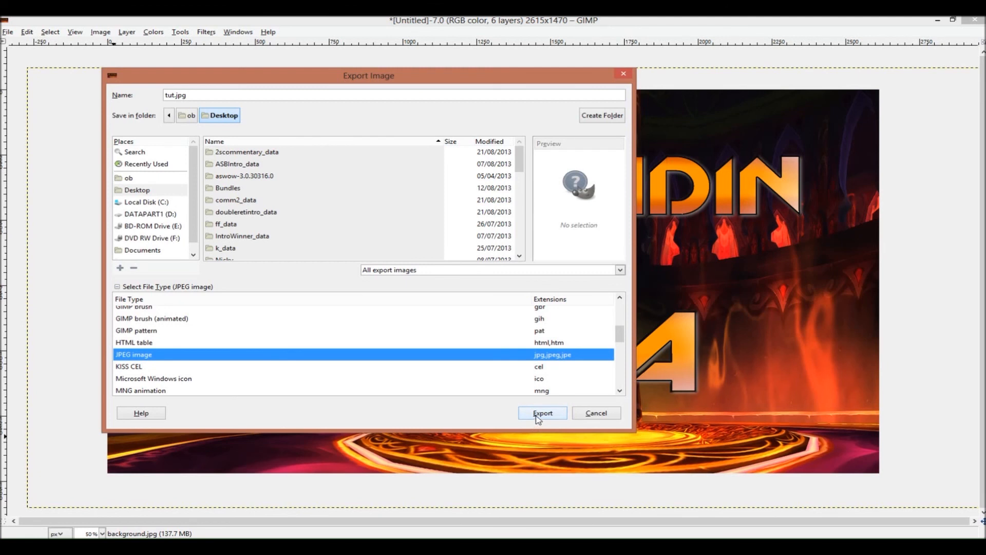
pyautogui.click(541, 417)
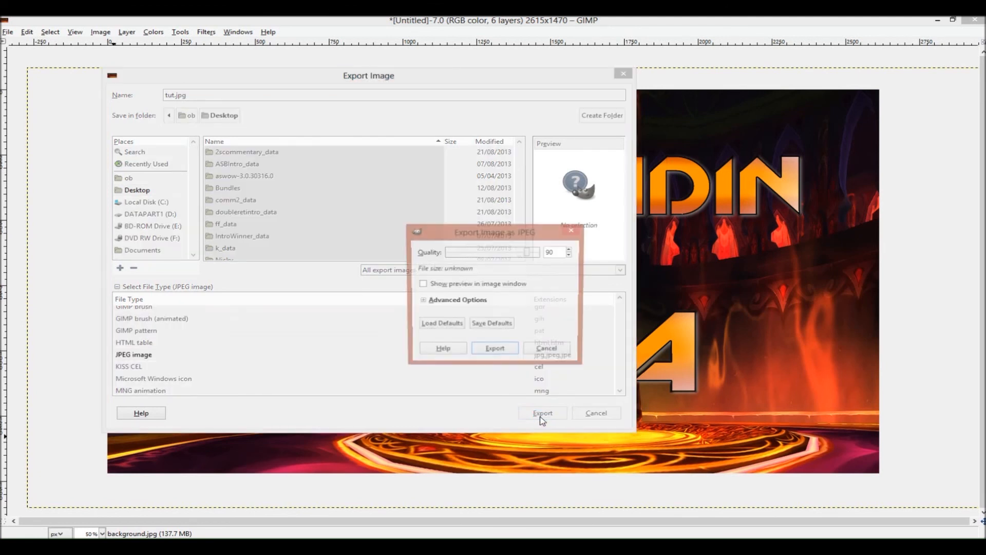
pyautogui.click(495, 351)
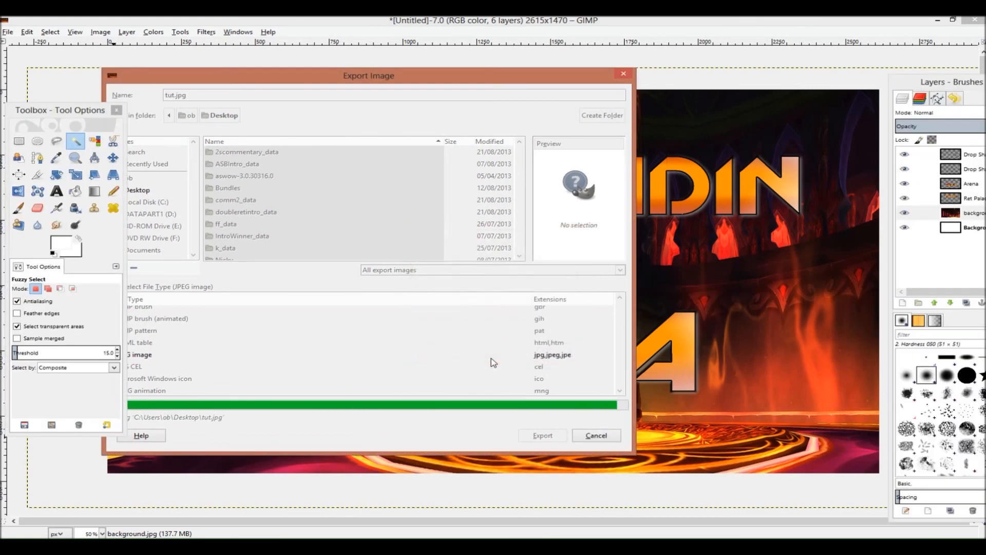